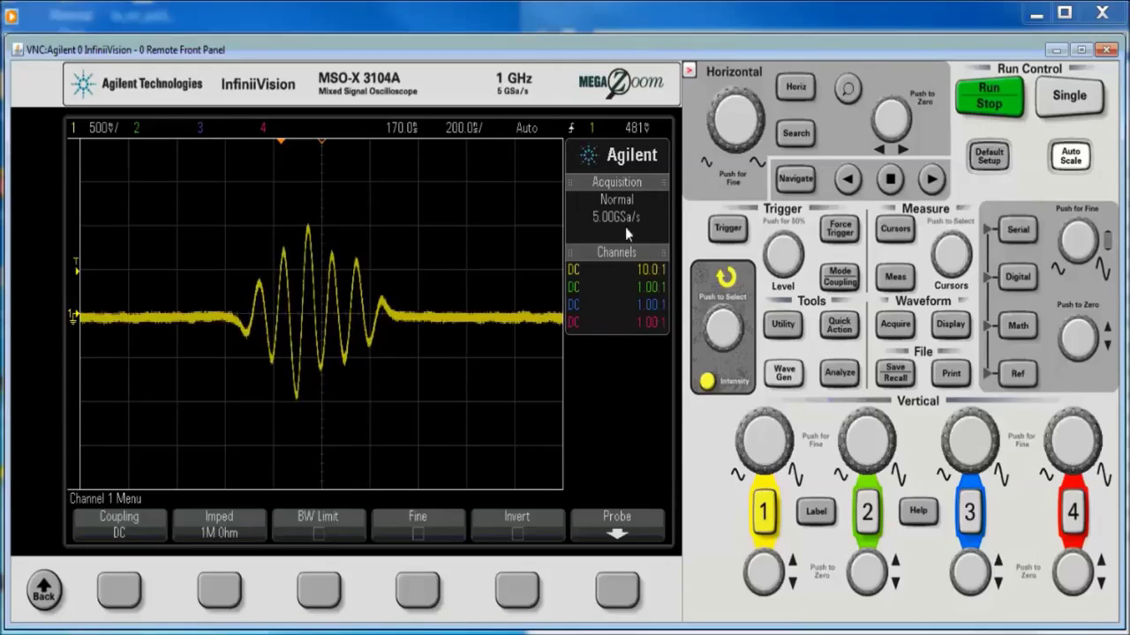
Step: Lengthen the timebase step by step until the compressed burst trace fills the screen width
{"action": "left_click", "coordinate": [706, 166]}
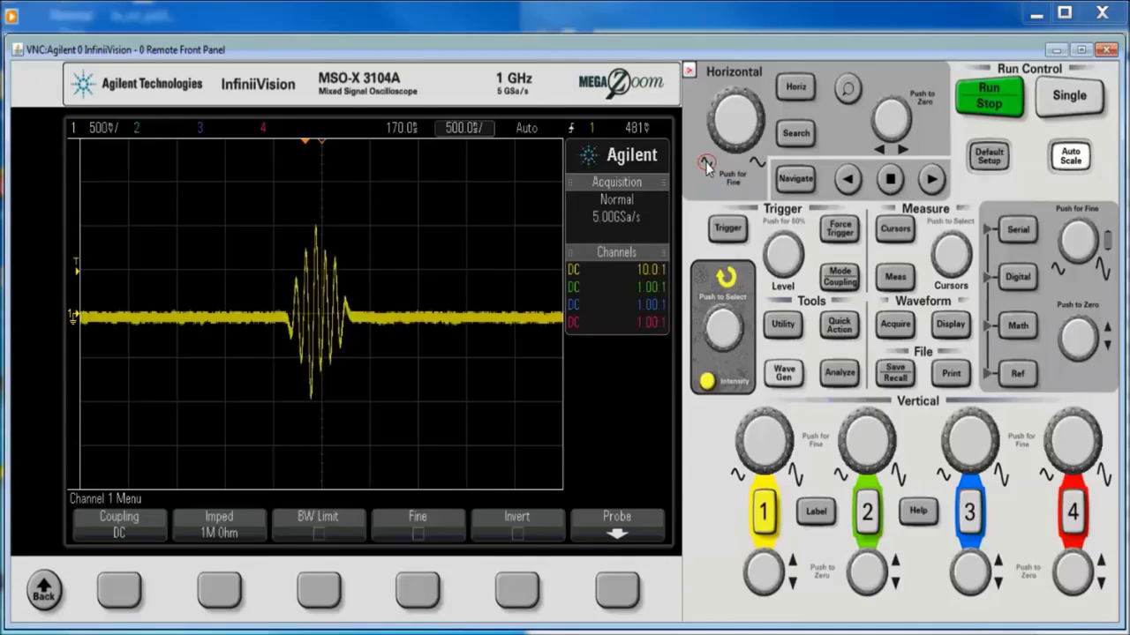
{"action": "left_click", "coordinate": [756, 166]}
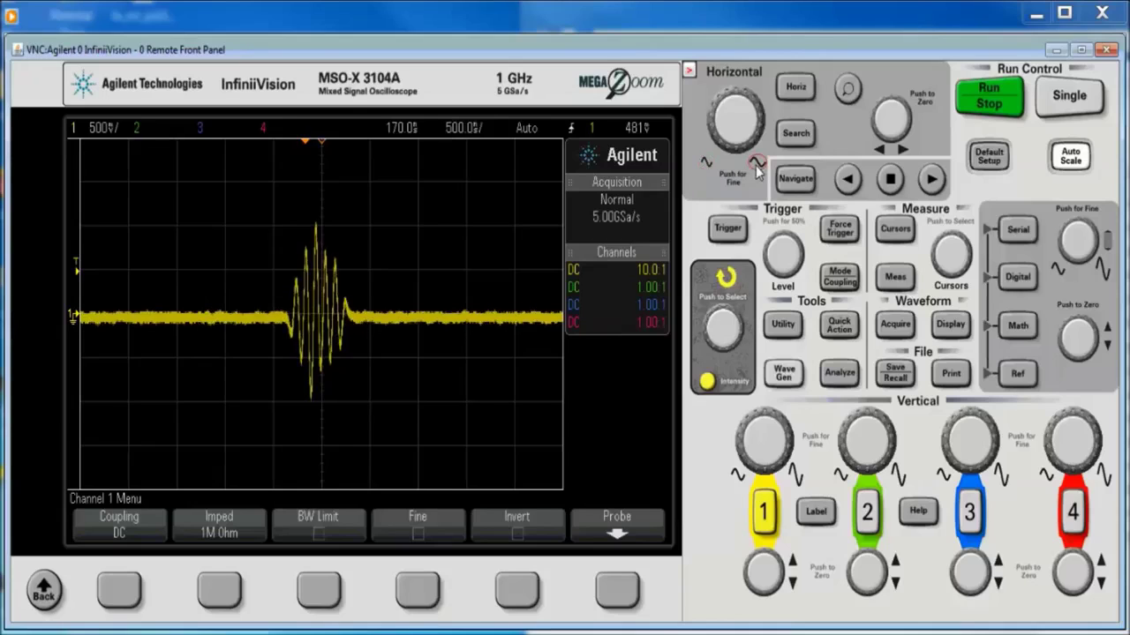
{"action": "left_click", "coordinate": [706, 166]}
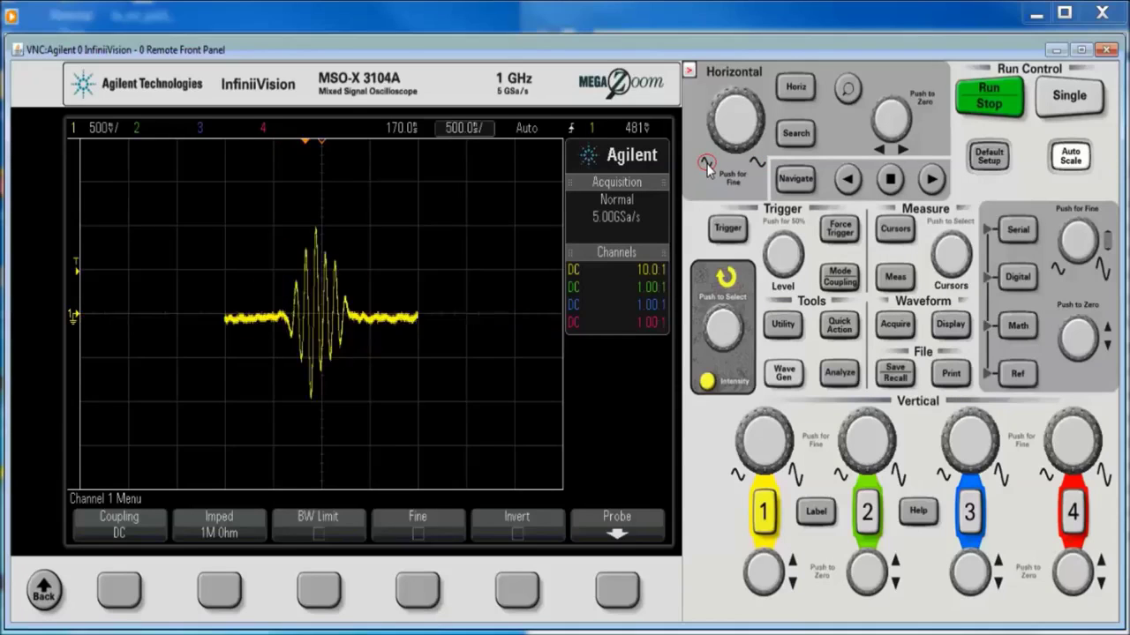
{"action": "left_click", "coordinate": [706, 166]}
{"action": "left_click", "coordinate": [706, 166]}
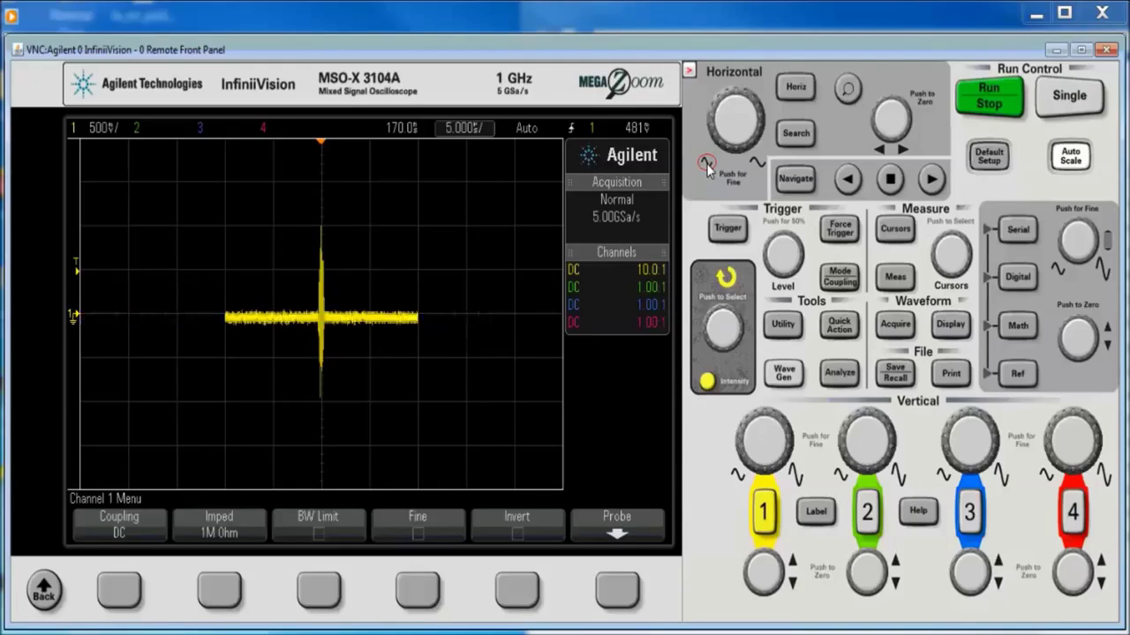
{"action": "left_click", "coordinate": [706, 166]}
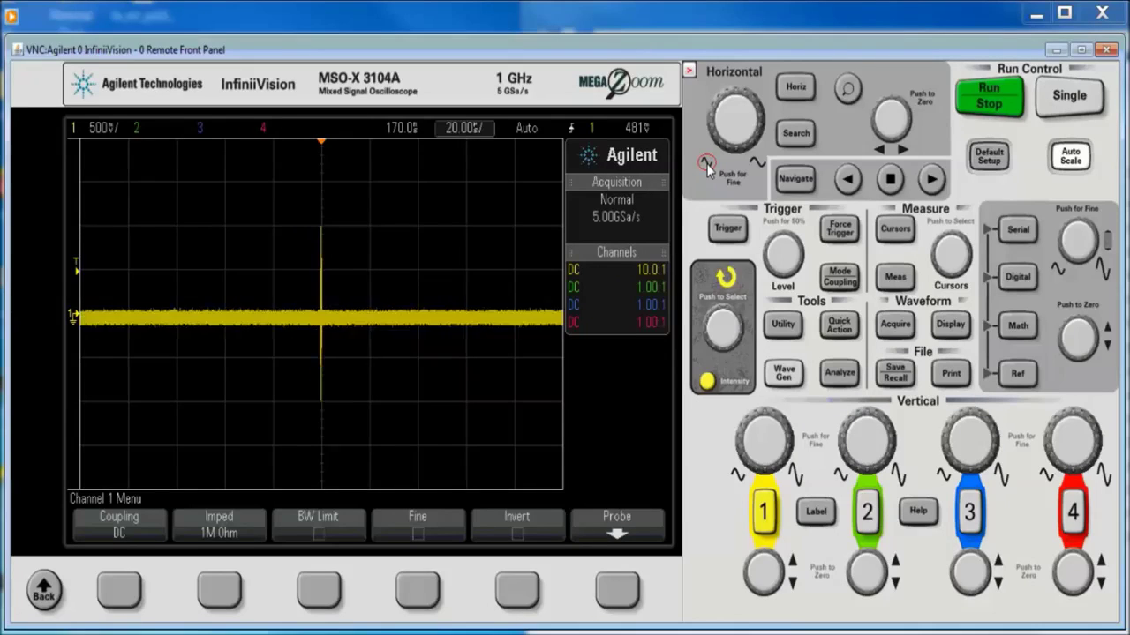
{"action": "left_click", "coordinate": [706, 166]}
{"action": "left_click", "coordinate": [706, 166]}
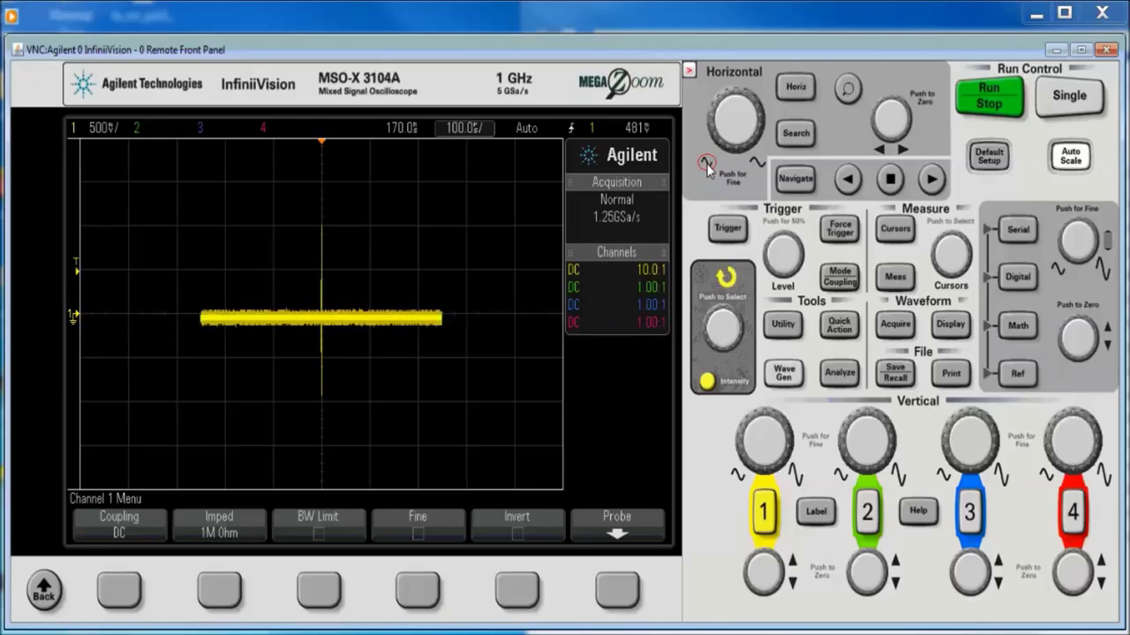
{"action": "left_click", "coordinate": [706, 166]}
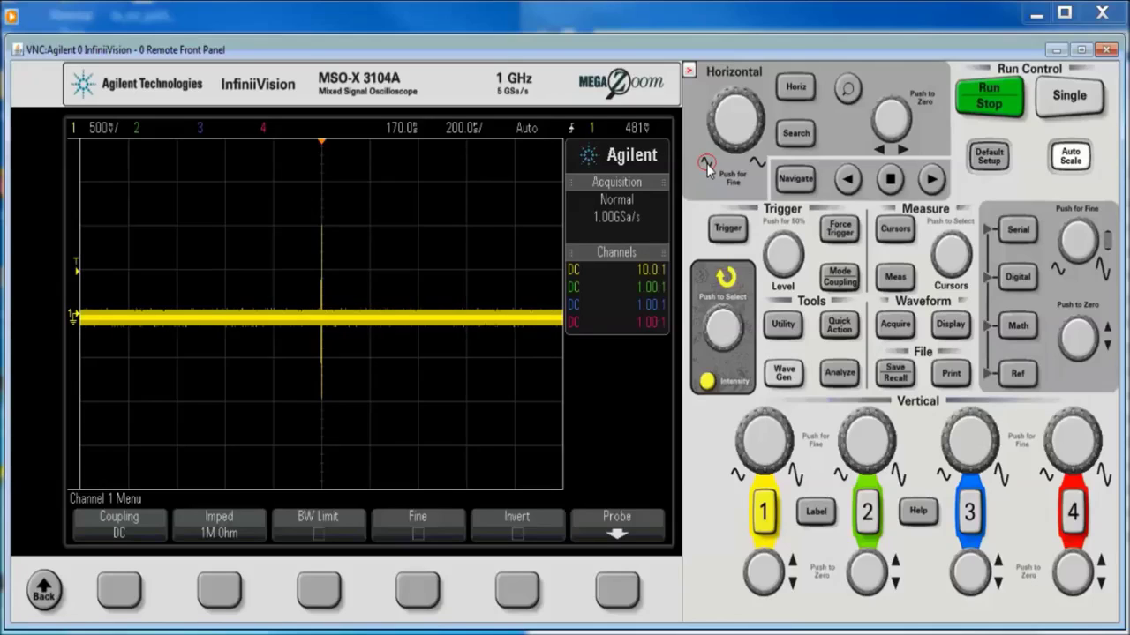
Step: Widen the time window to 10 ms/div to show many spikes, briefly toggling the zoom view
{"action": "left_click", "coordinate": [706, 166]}
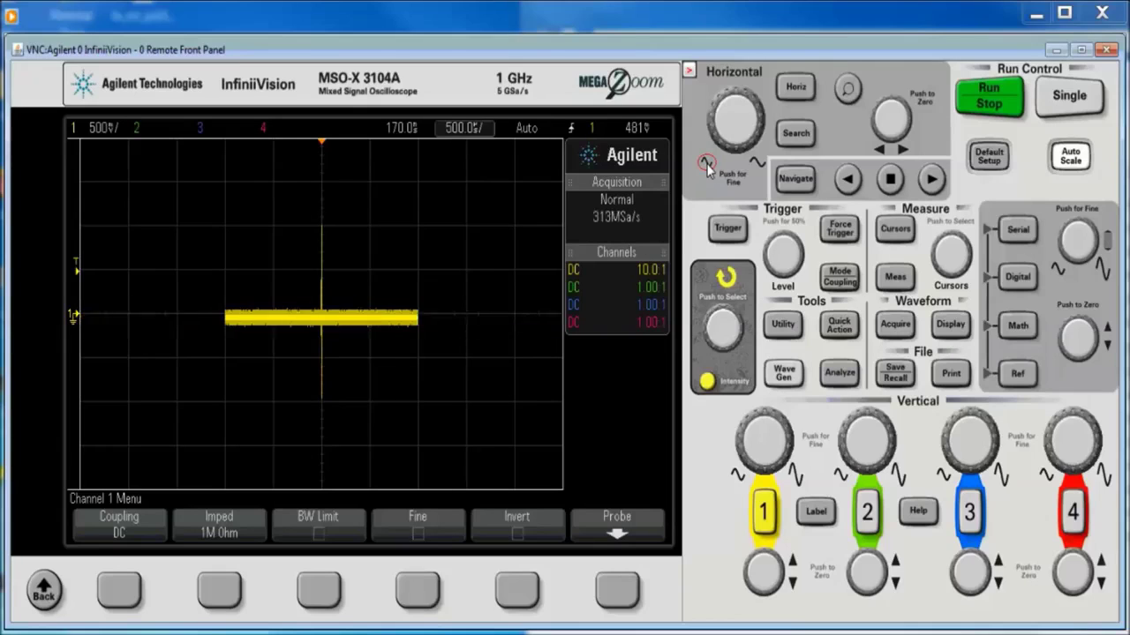
{"action": "left_click", "coordinate": [706, 166]}
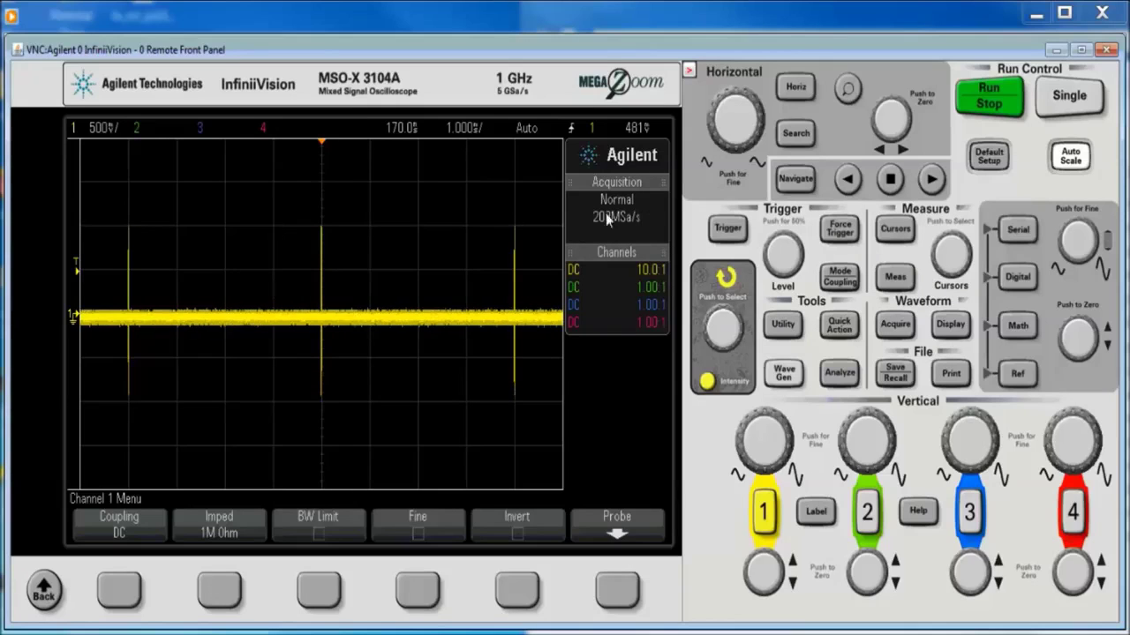
{"action": "left_click", "coordinate": [708, 164]}
{"action": "left_click", "coordinate": [707, 164]}
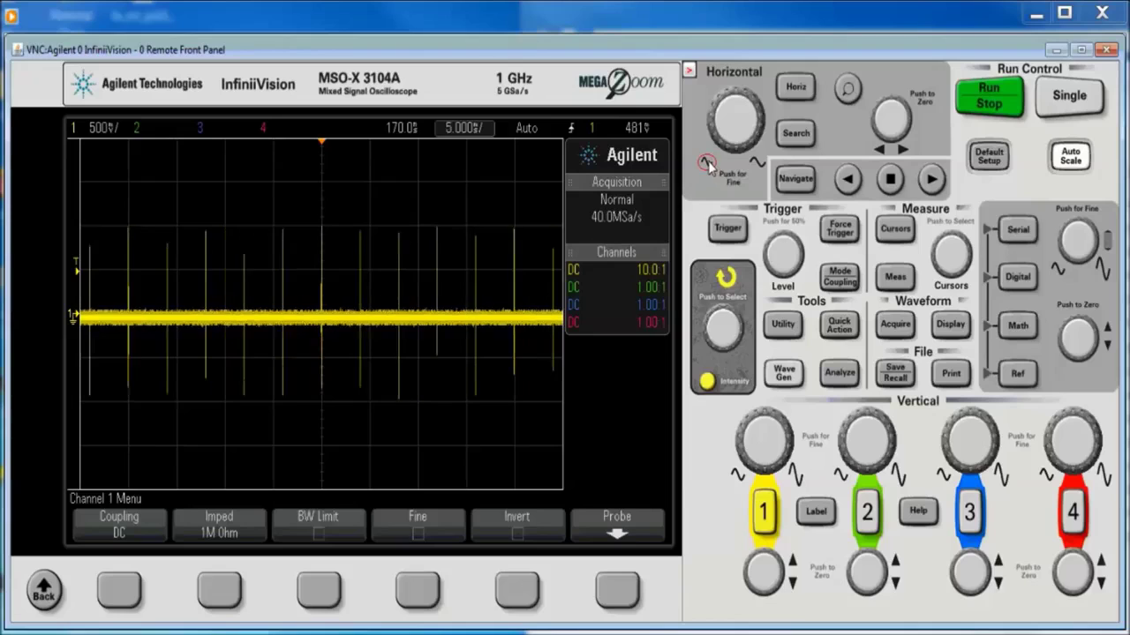
{"action": "left_click", "coordinate": [708, 165]}
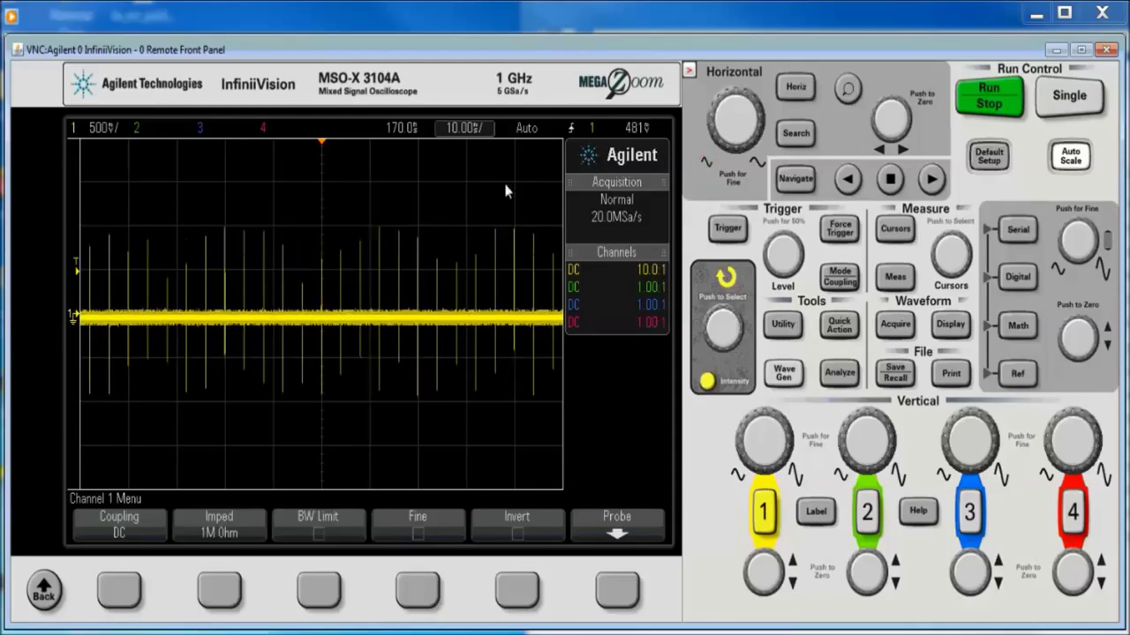
{"action": "left_click", "coordinate": [847, 92]}
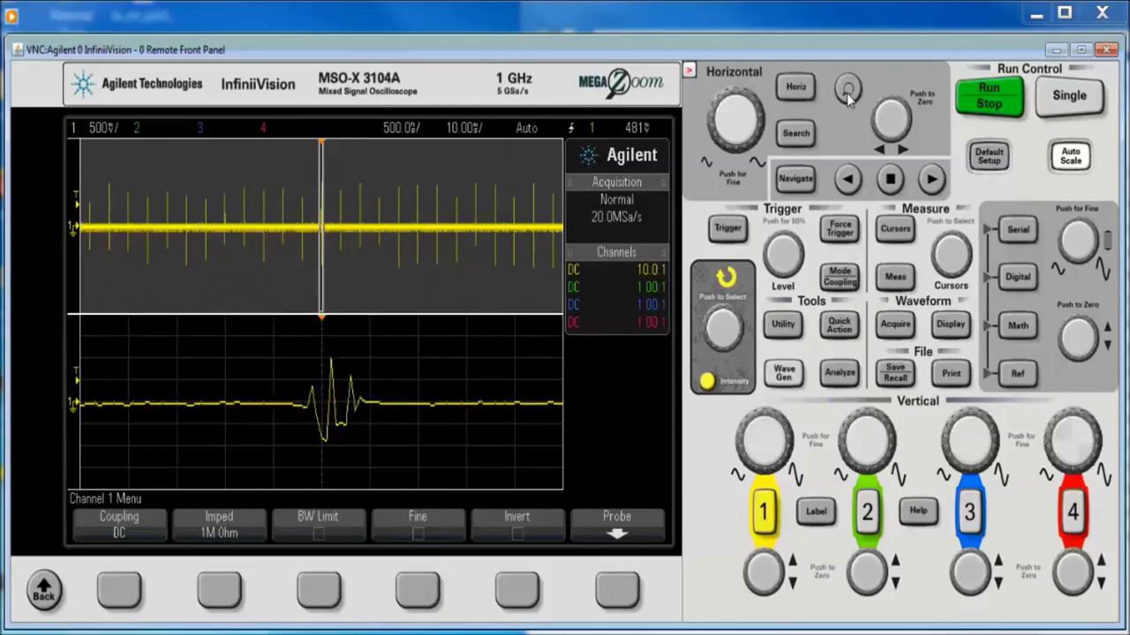
{"action": "left_click", "coordinate": [846, 93]}
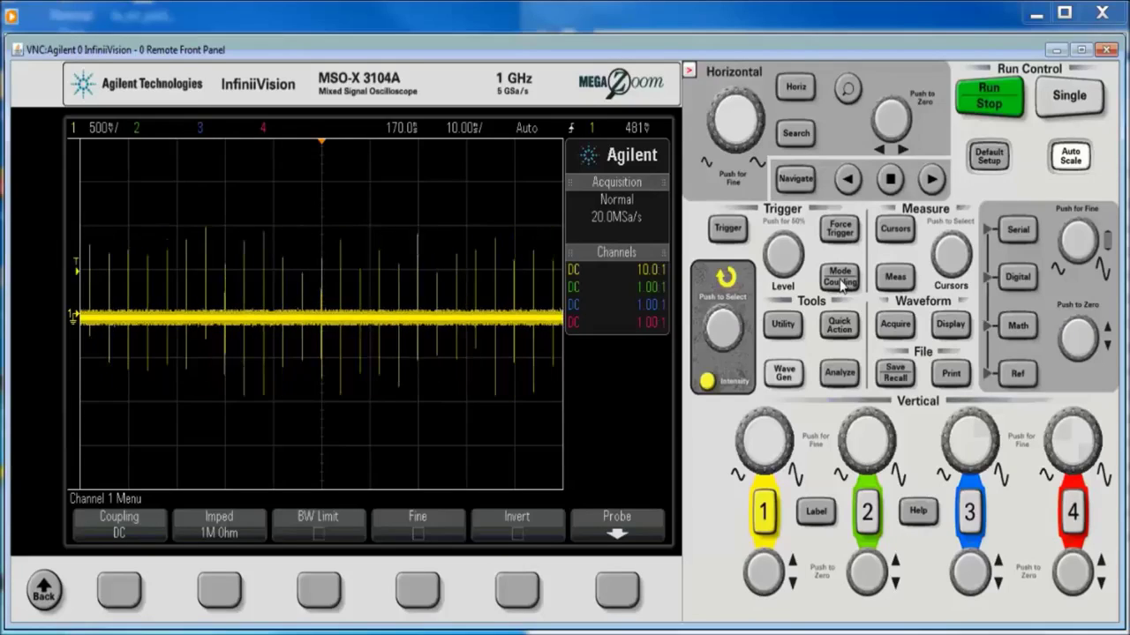
Step: Set the acquisition mode to Peak Detect and turn waveform intensity up to 100%
{"action": "left_click", "coordinate": [895, 324]}
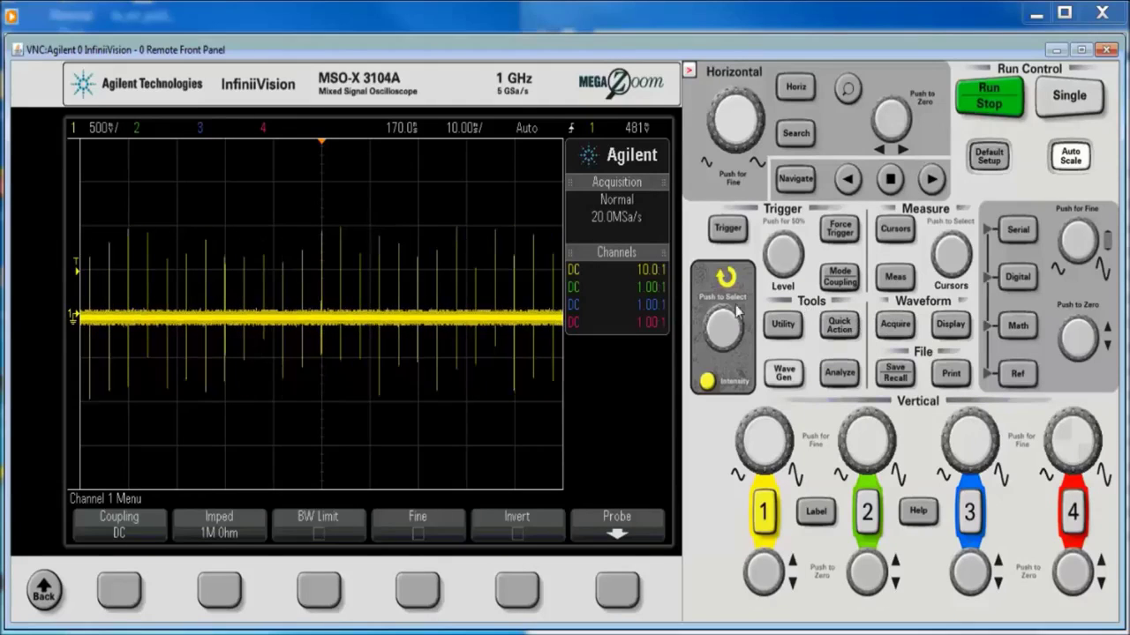
{"action": "left_click", "coordinate": [117, 589]}
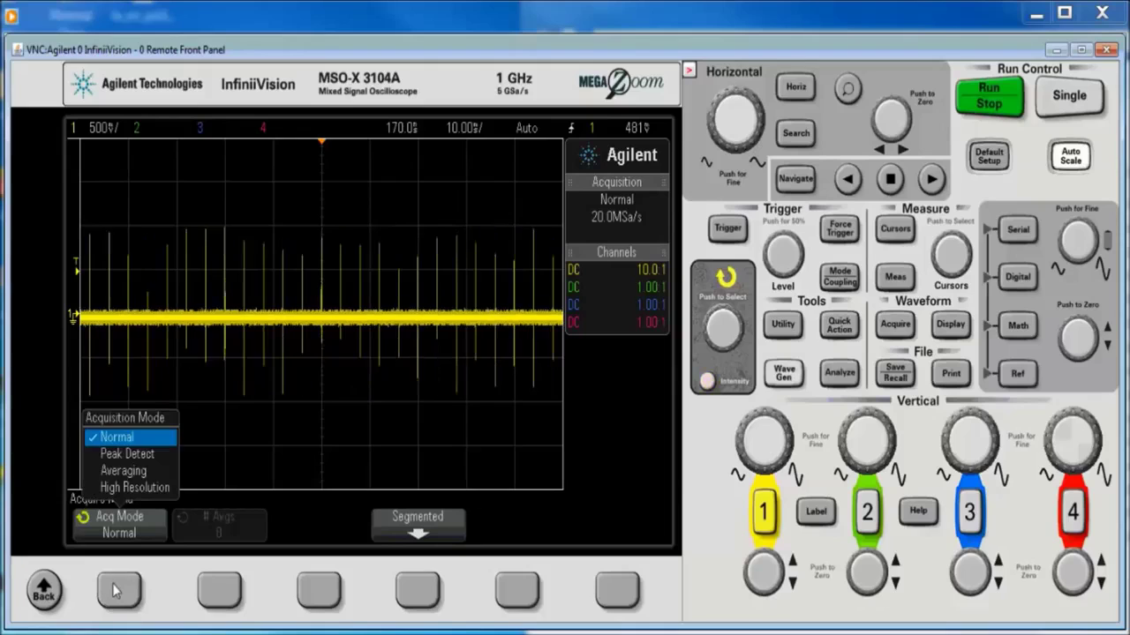
{"action": "left_click", "coordinate": [118, 589]}
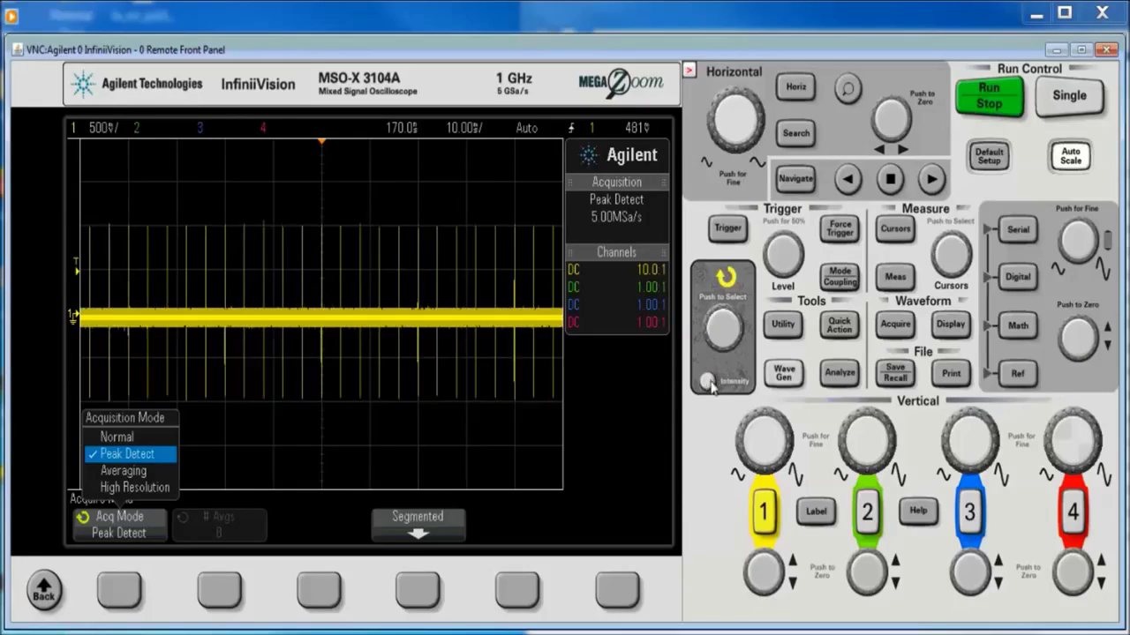
{"action": "scroll", "coordinate": [741, 353], "scroll_direction": "up", "scroll_amount": 1}
{"action": "scroll", "coordinate": [739, 353], "scroll_direction": "up", "scroll_amount": 4}
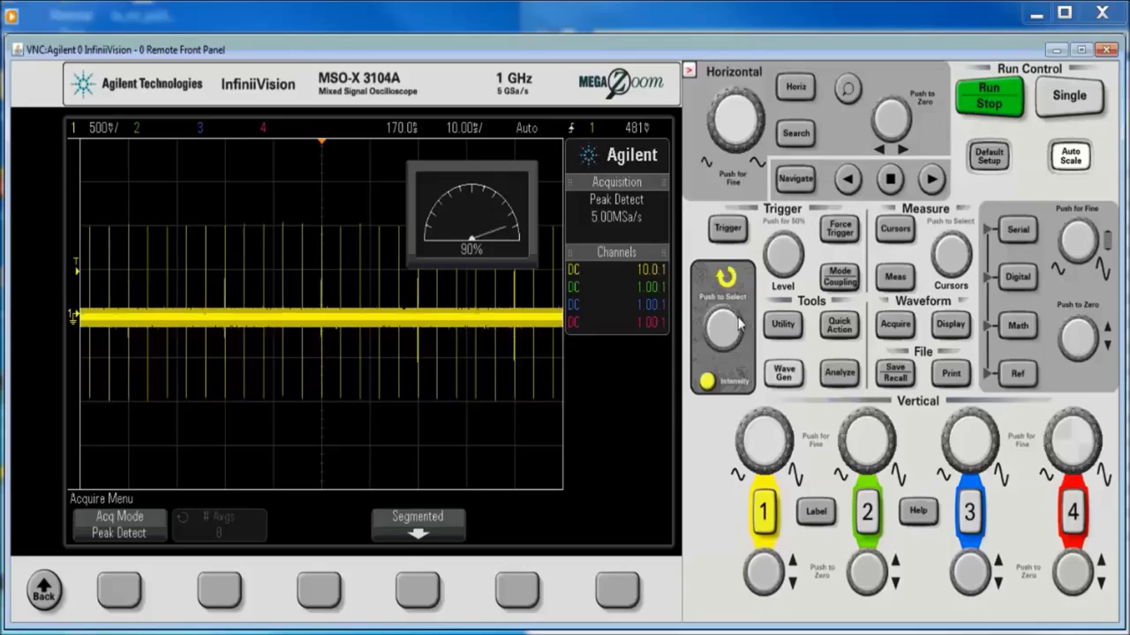
{"action": "scroll", "coordinate": [740, 351], "scroll_direction": "up", "scroll_amount": 1}
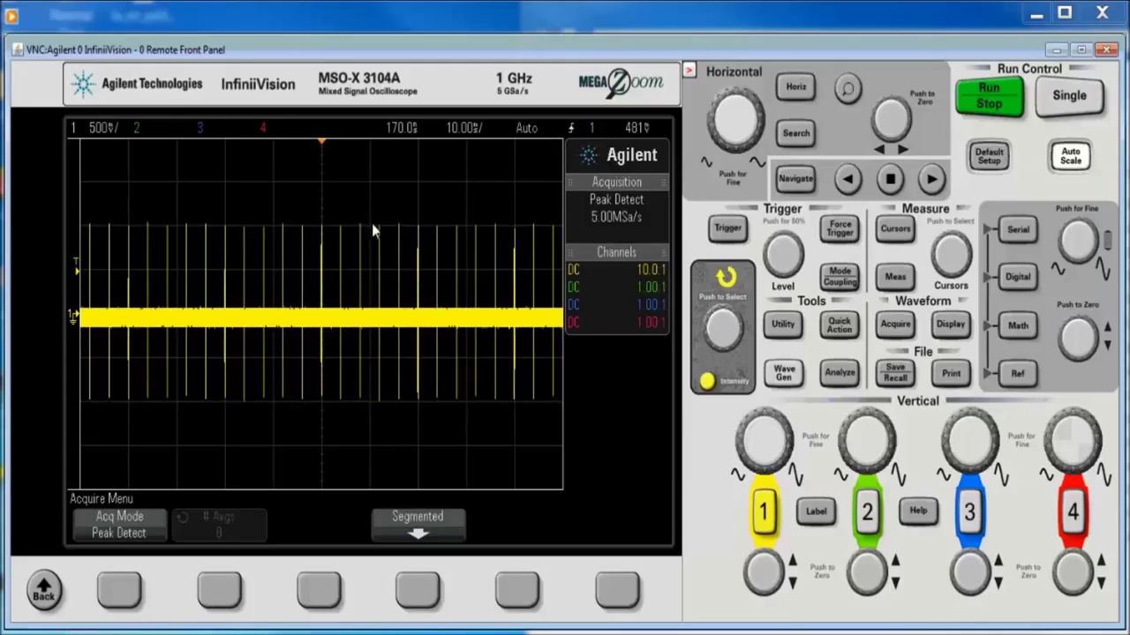
{"action": "left_click", "coordinate": [756, 164]}
{"action": "left_click", "coordinate": [757, 165]}
{"action": "left_click", "coordinate": [756, 164]}
{"action": "left_click", "coordinate": [756, 164]}
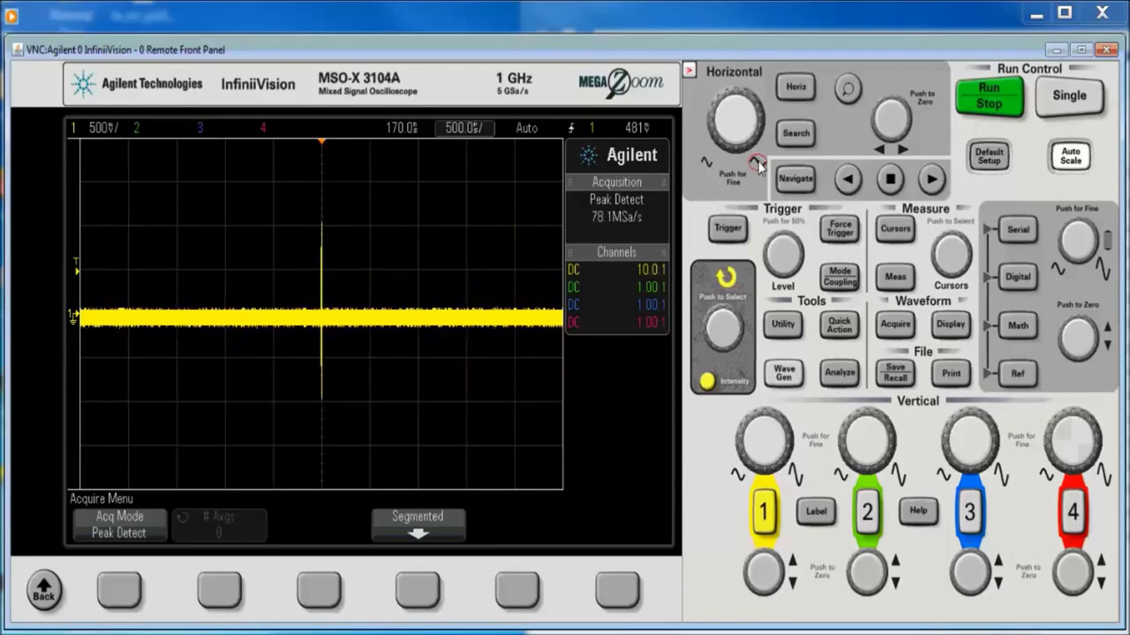
{"action": "left_click", "coordinate": [756, 164]}
{"action": "left_click", "coordinate": [757, 164]}
{"action": "left_click", "coordinate": [756, 164]}
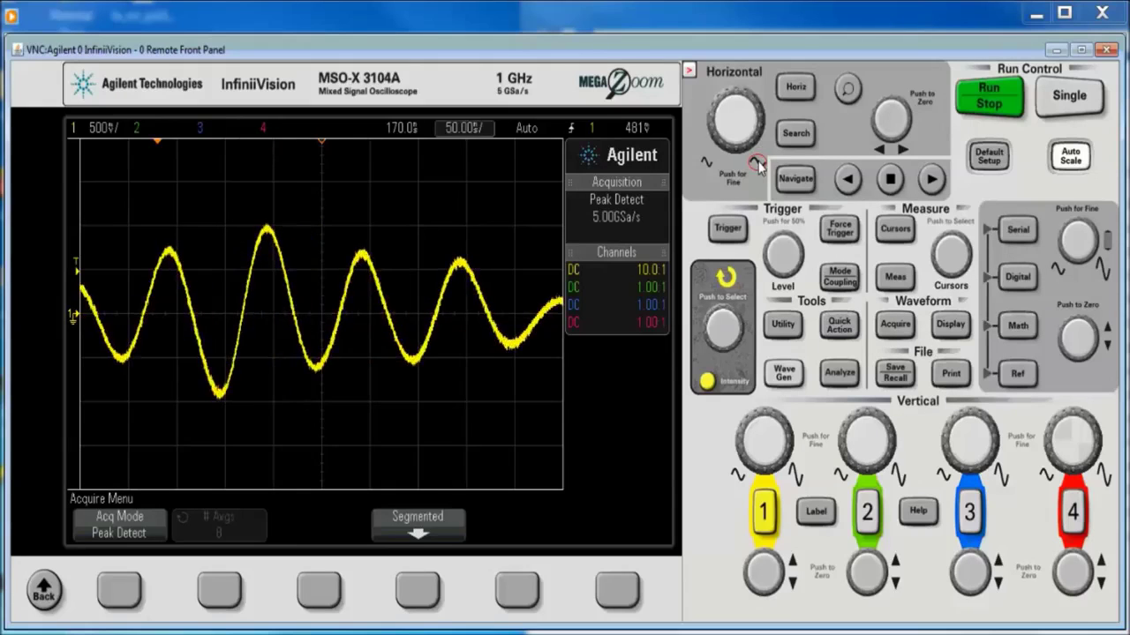
{"action": "left_click", "coordinate": [756, 164]}
{"action": "left_click", "coordinate": [756, 164]}
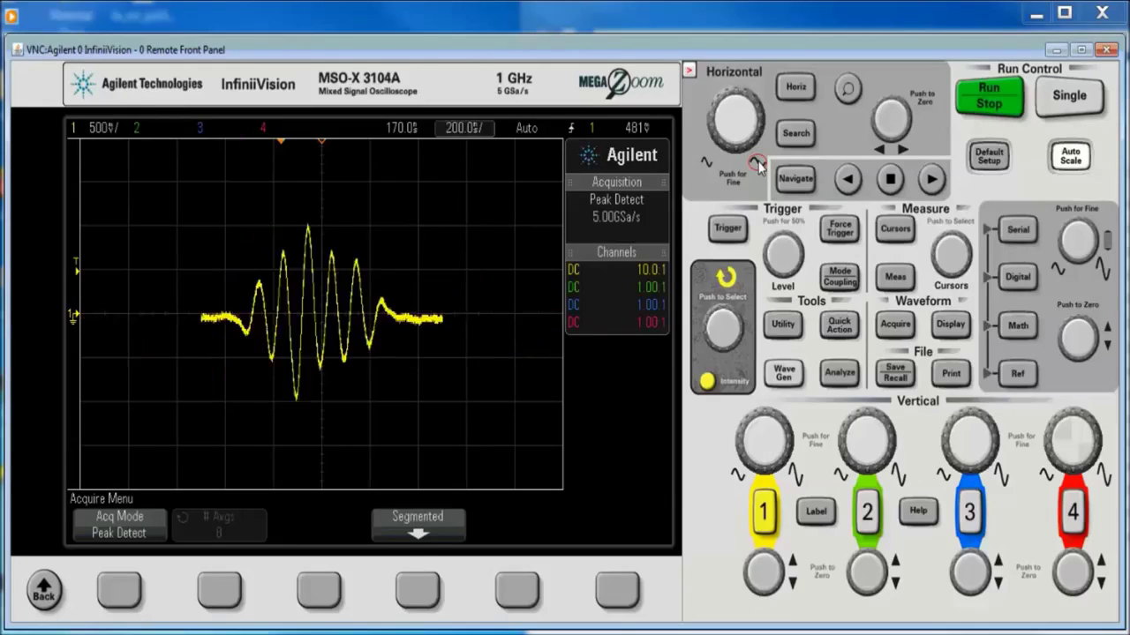
{"action": "left_click", "coordinate": [756, 165]}
{"action": "left_click", "coordinate": [757, 164]}
{"action": "left_click", "coordinate": [756, 164]}
{"action": "left_click", "coordinate": [756, 164]}
{"action": "left_click", "coordinate": [757, 165]}
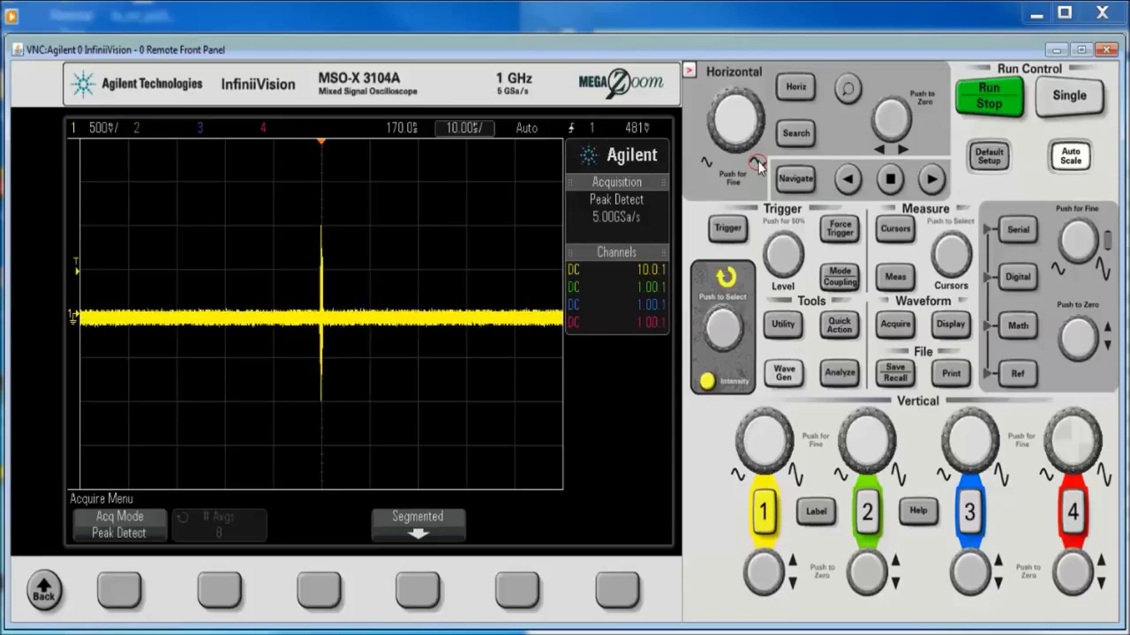
{"action": "left_click", "coordinate": [756, 164]}
{"action": "left_click", "coordinate": [756, 165]}
{"action": "left_click", "coordinate": [756, 164]}
{"action": "left_click", "coordinate": [756, 164]}
{"action": "left_click", "coordinate": [757, 164]}
{"action": "left_click", "coordinate": [756, 164]}
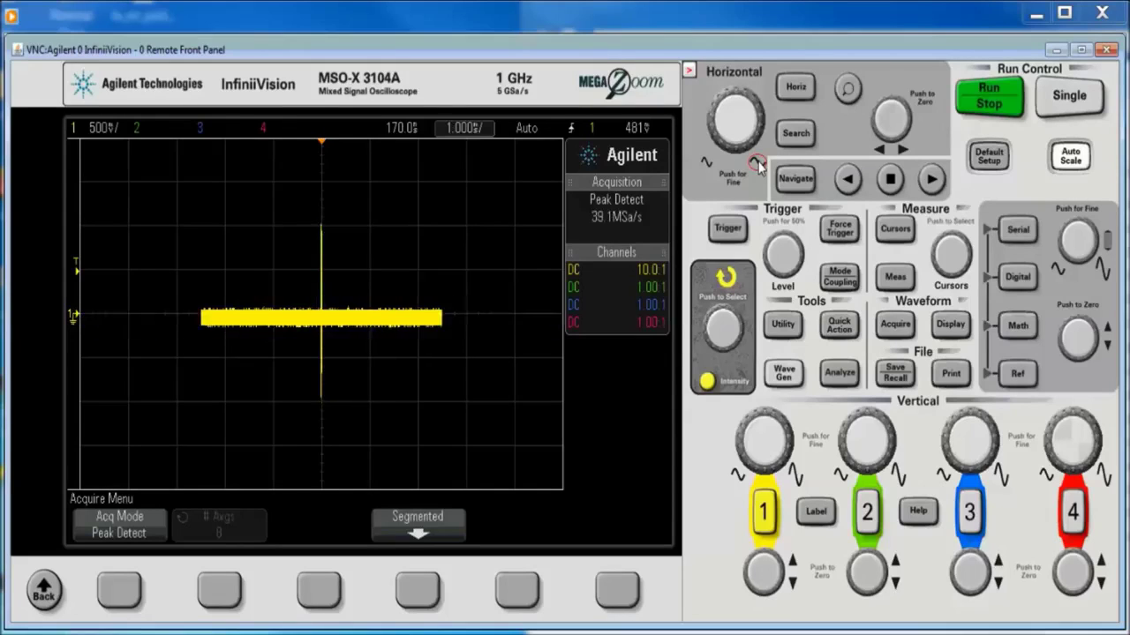
{"action": "left_click", "coordinate": [756, 165]}
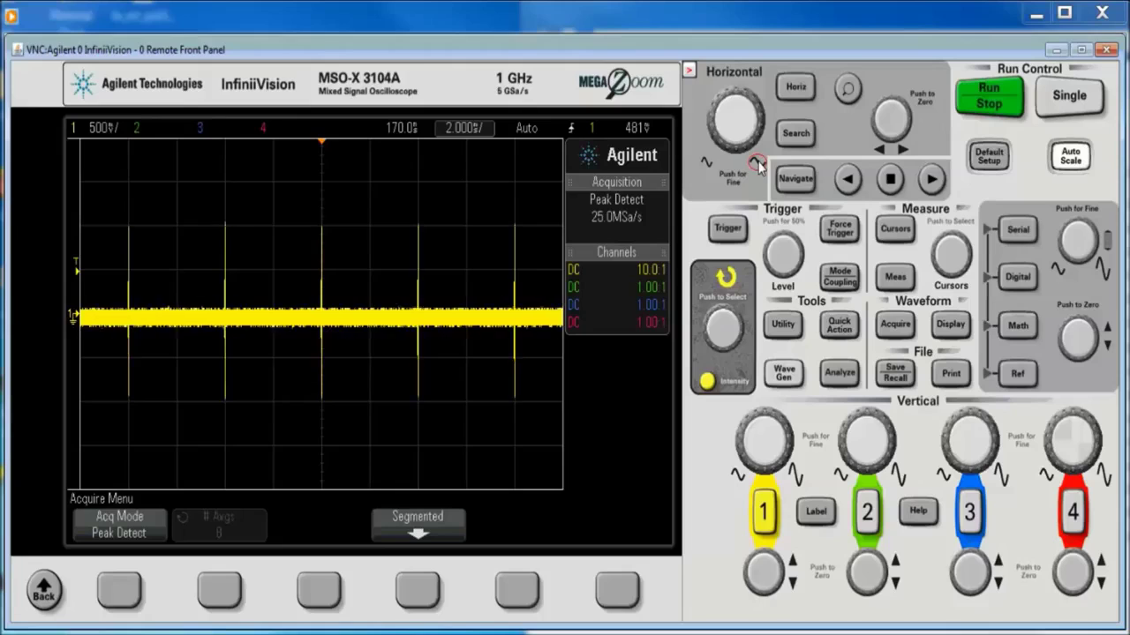
{"action": "left_click", "coordinate": [756, 164]}
{"action": "left_click", "coordinate": [756, 164]}
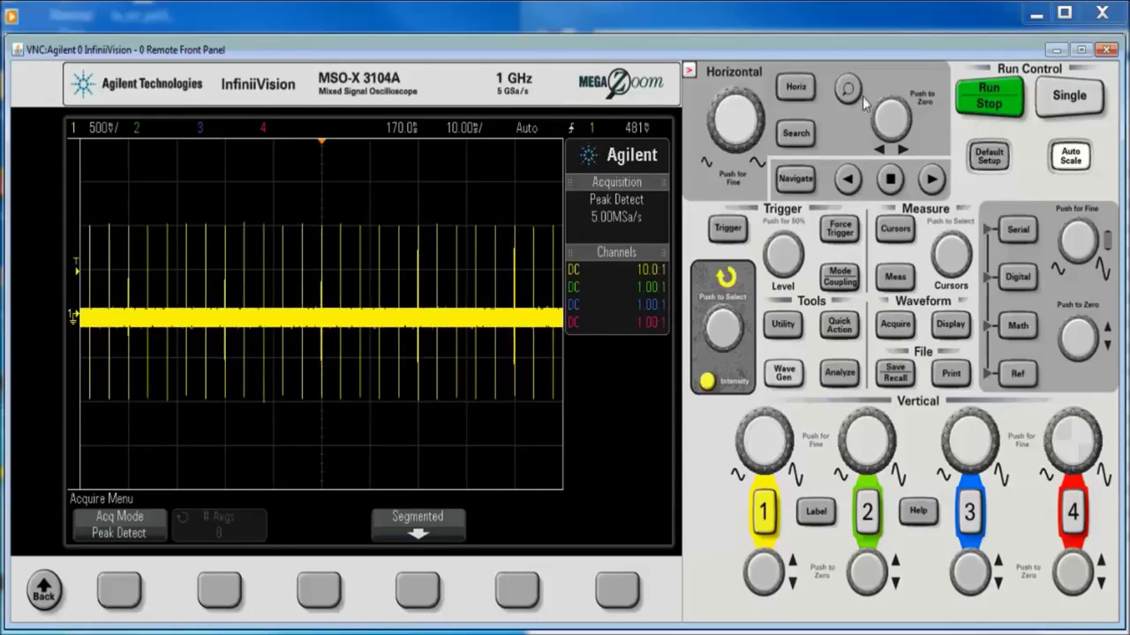
Step: Stop acquisition with Run/Stop, freezing the Peak Detect spike train at 9.77 MSa/s
{"action": "left_click", "coordinate": [989, 95]}
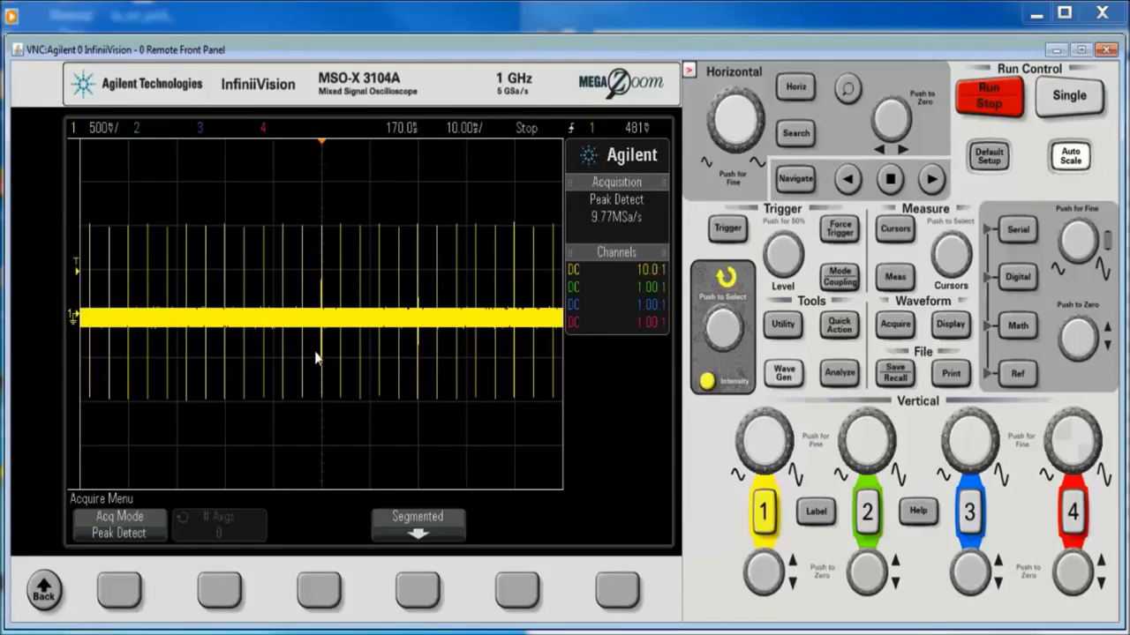
Step: Zoom the stopped capture to about 200 ns/div so one stored burst fills the screen
{"action": "scroll", "coordinate": [316, 358], "scroll_direction": "up", "scroll_amount": 5}
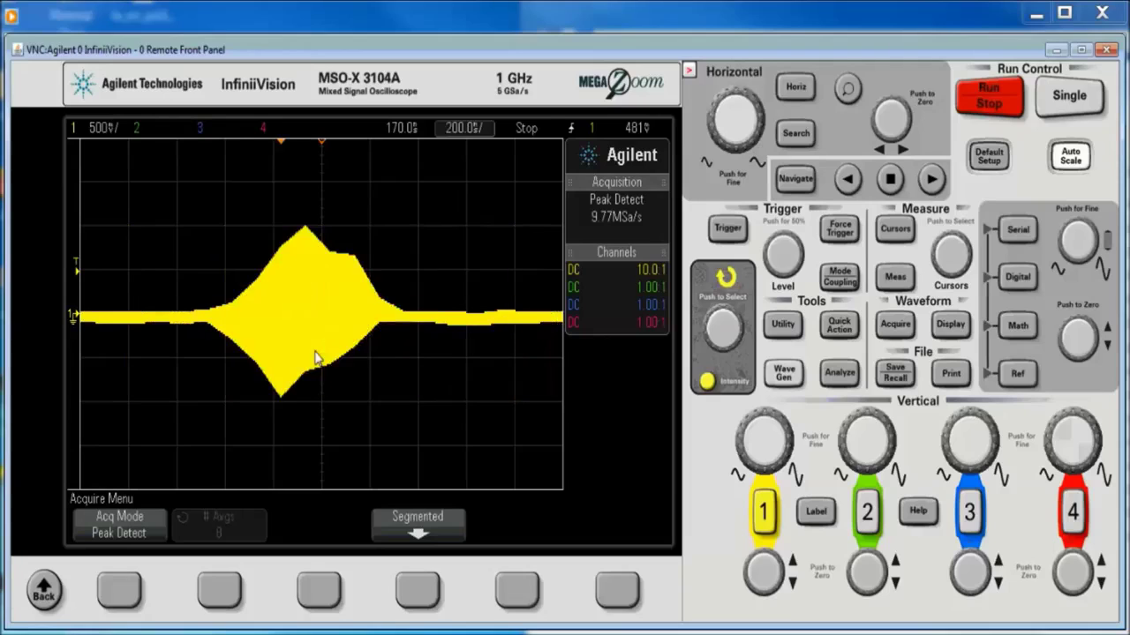
{"action": "scroll", "coordinate": [316, 358], "scroll_direction": "up", "scroll_amount": 1}
{"action": "scroll", "coordinate": [316, 357], "scroll_direction": "down", "scroll_amount": 1}
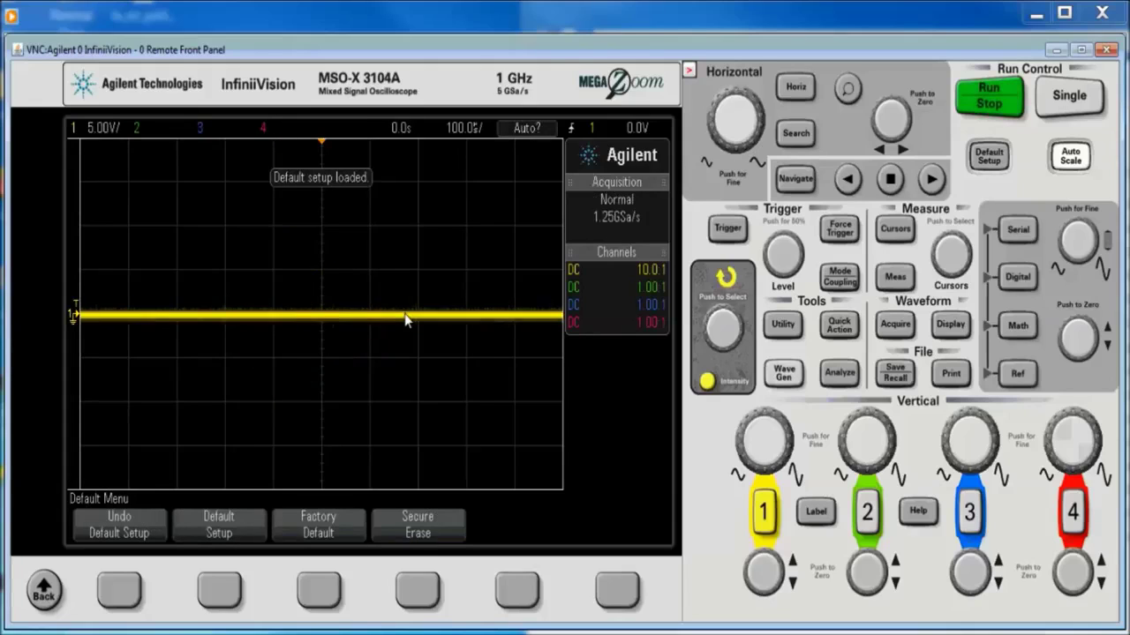
Step: Turn channel 3 on at 500 mV/div, switch channel 1 off, and bring up trigger settings
{"action": "scroll", "coordinate": [405, 320], "scroll_direction": "down", "scroll_amount": 1}
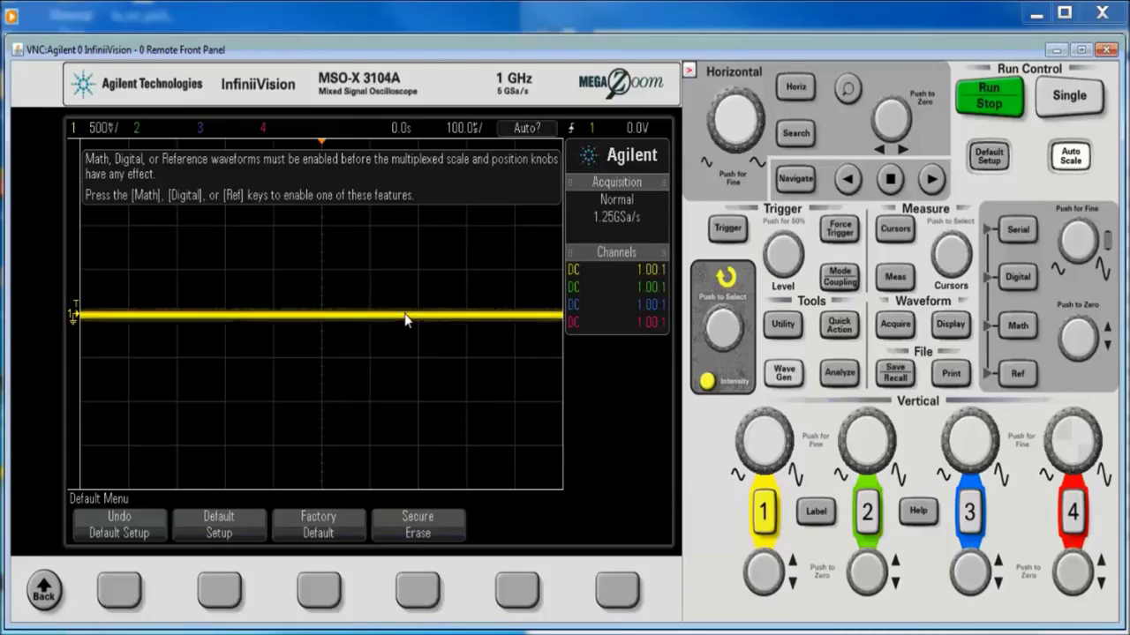
{"action": "key", "text": "3"}
{"action": "key", "text": "1"}
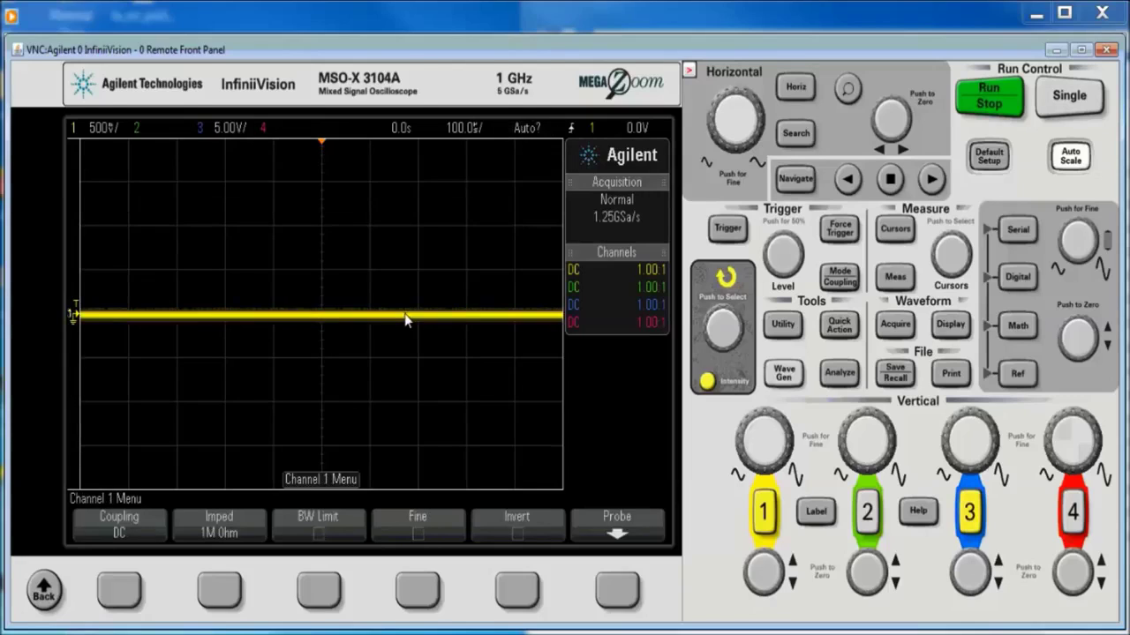
{"action": "key", "text": "1"}
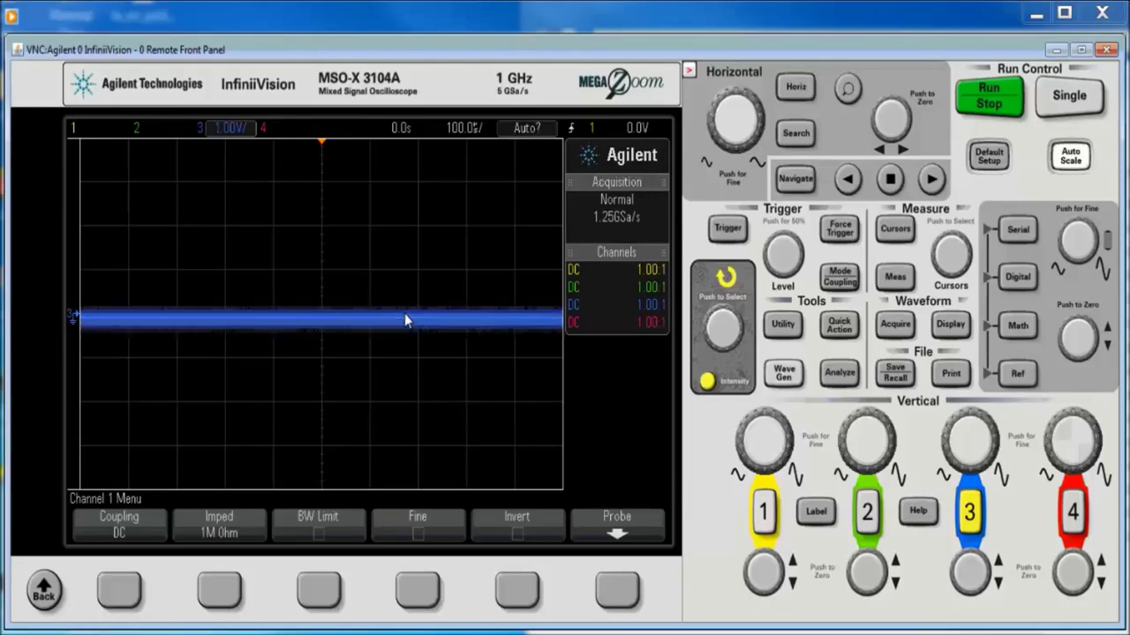
{"action": "scroll", "coordinate": [405, 319], "scroll_direction": "up", "scroll_amount": 3}
{"action": "key", "text": "t"}
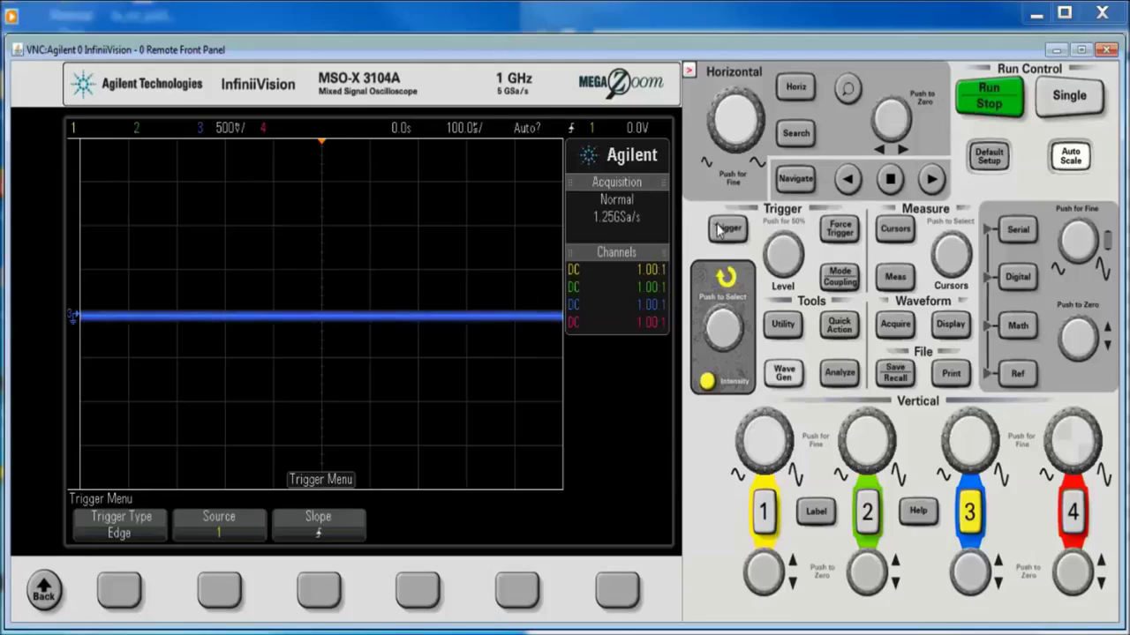
Step: Make channel 3 the edge-trigger source, with channel 3 at 200 mV/div
{"action": "left_click", "coordinate": [122, 594]}
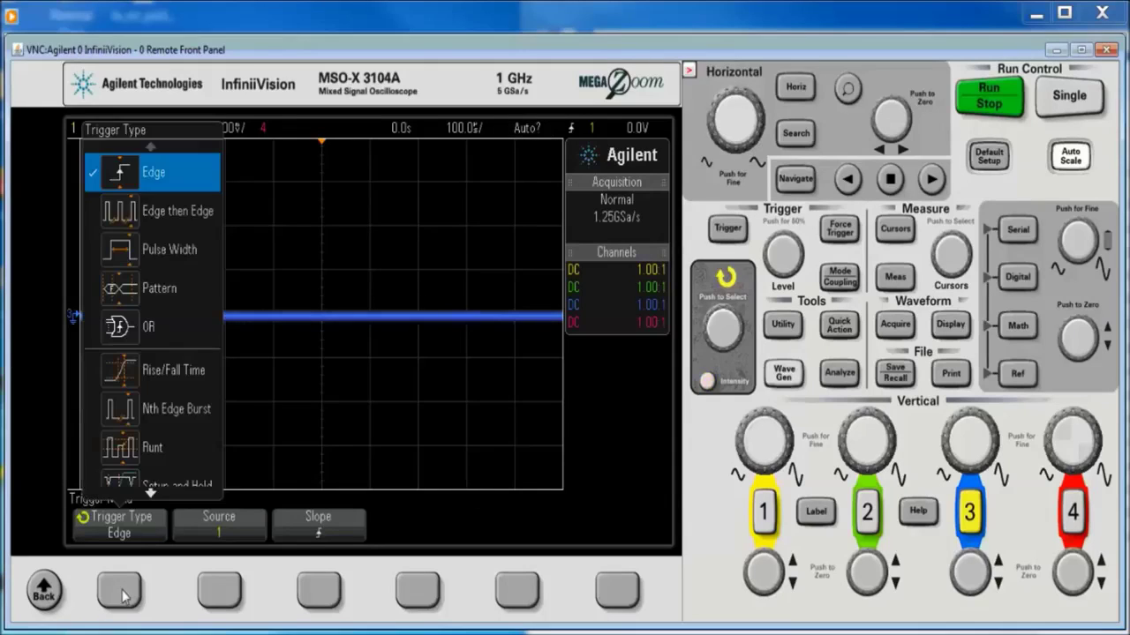
{"action": "left_click", "coordinate": [219, 595]}
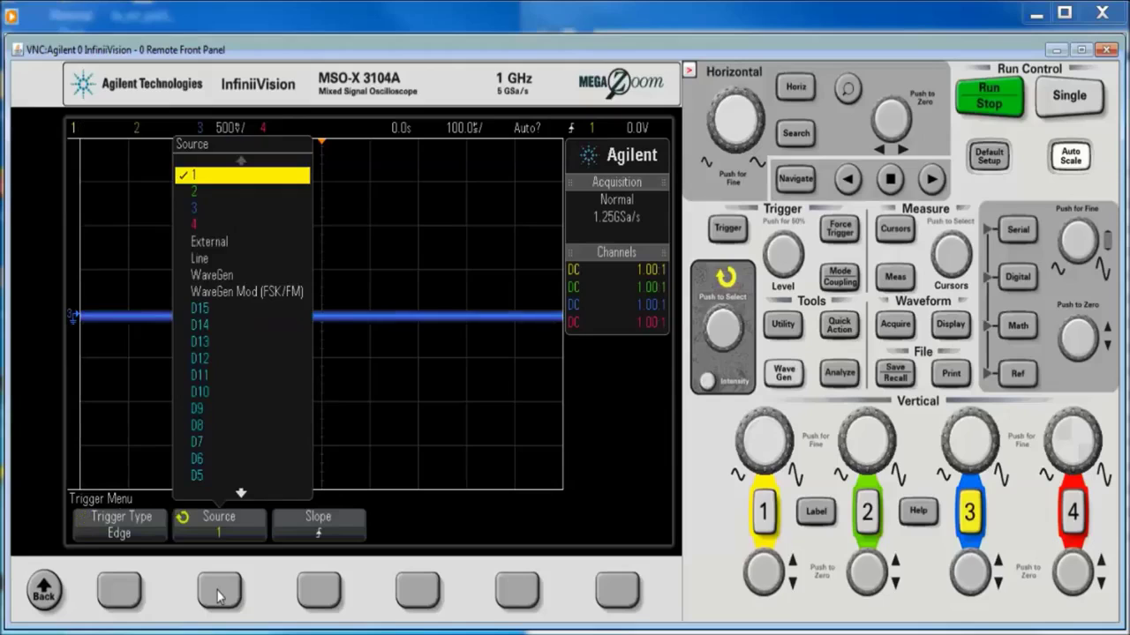
{"action": "left_click", "coordinate": [219, 595]}
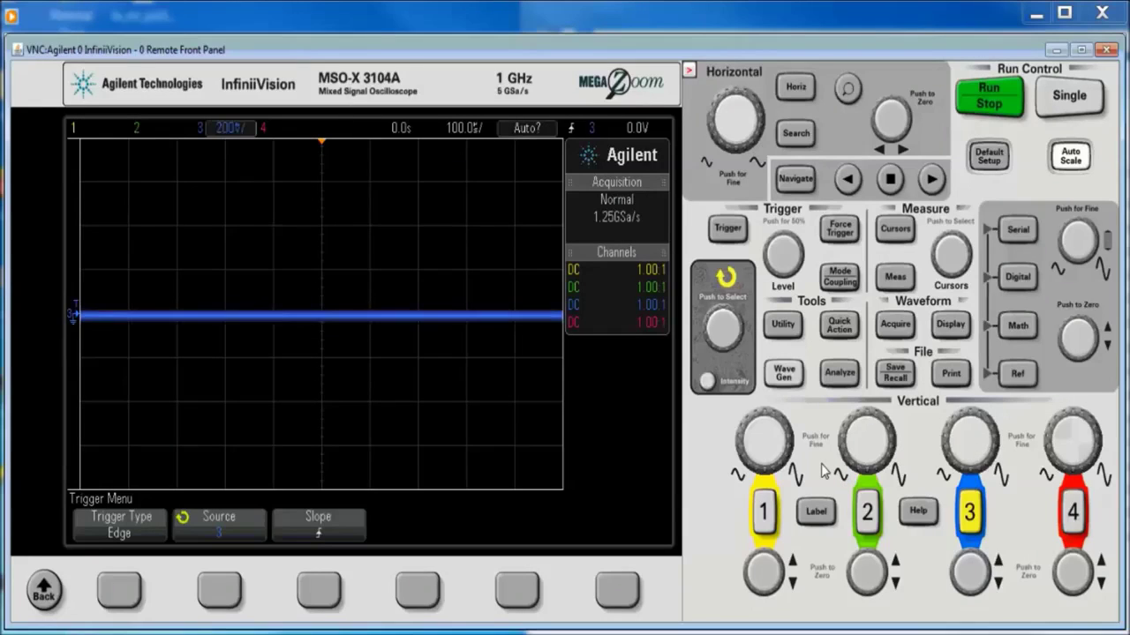
Step: Set waveform intensity to 100% and raise the trigger level to 105 mV
{"action": "left_click", "coordinate": [710, 383]}
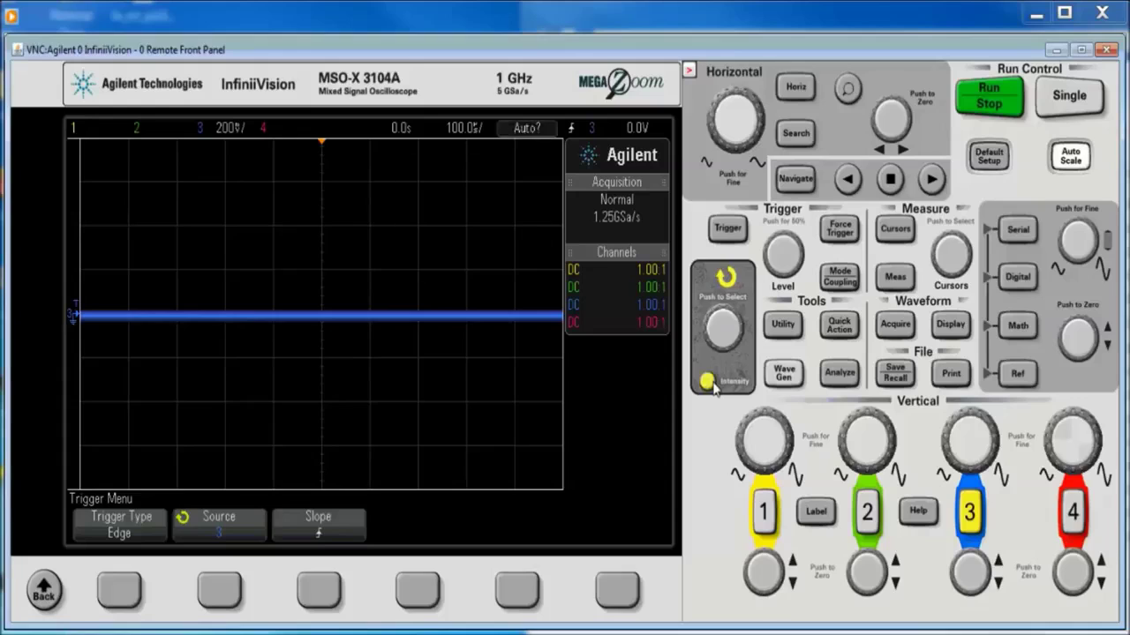
{"action": "scroll", "coordinate": [724, 327], "scroll_direction": "up", "scroll_amount": 10}
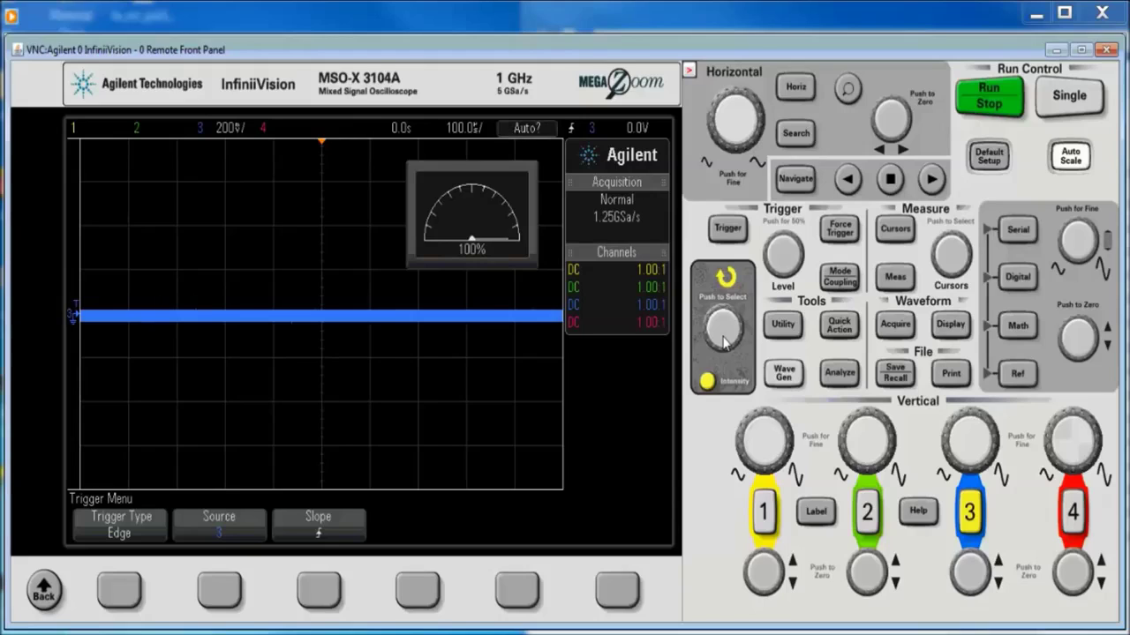
{"action": "scroll", "coordinate": [723, 343], "scroll_direction": "up", "scroll_amount": 10}
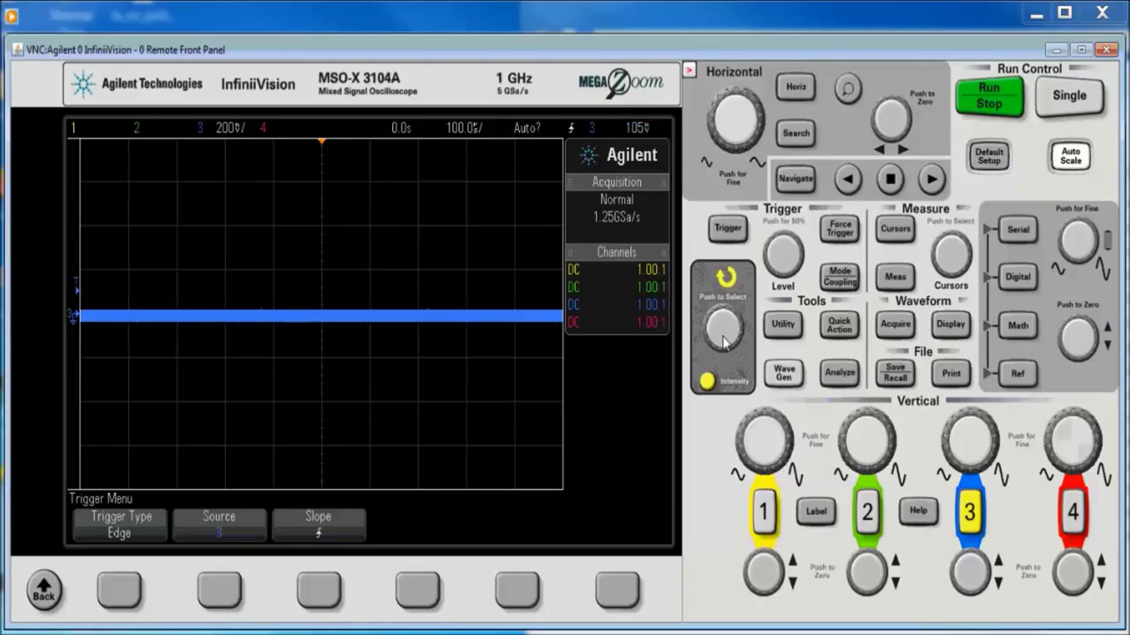
{"action": "left_click", "coordinate": [842, 276]}
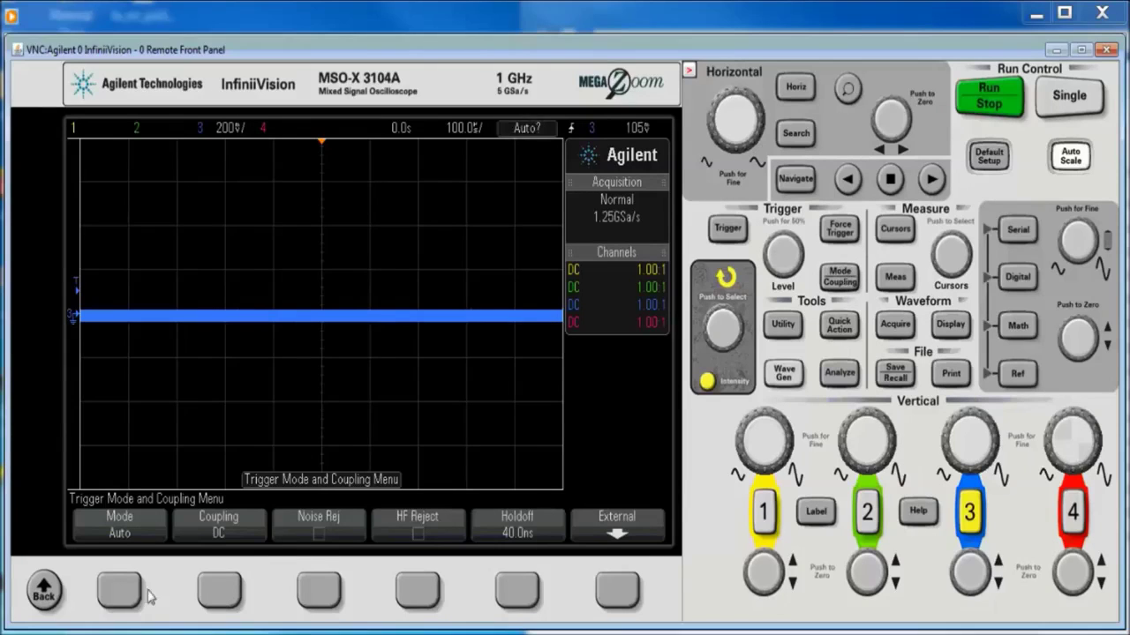
Step: Change the trigger mode from Auto to Normal and set the trigger level to 2.33 V
{"action": "left_click", "coordinate": [121, 593]}
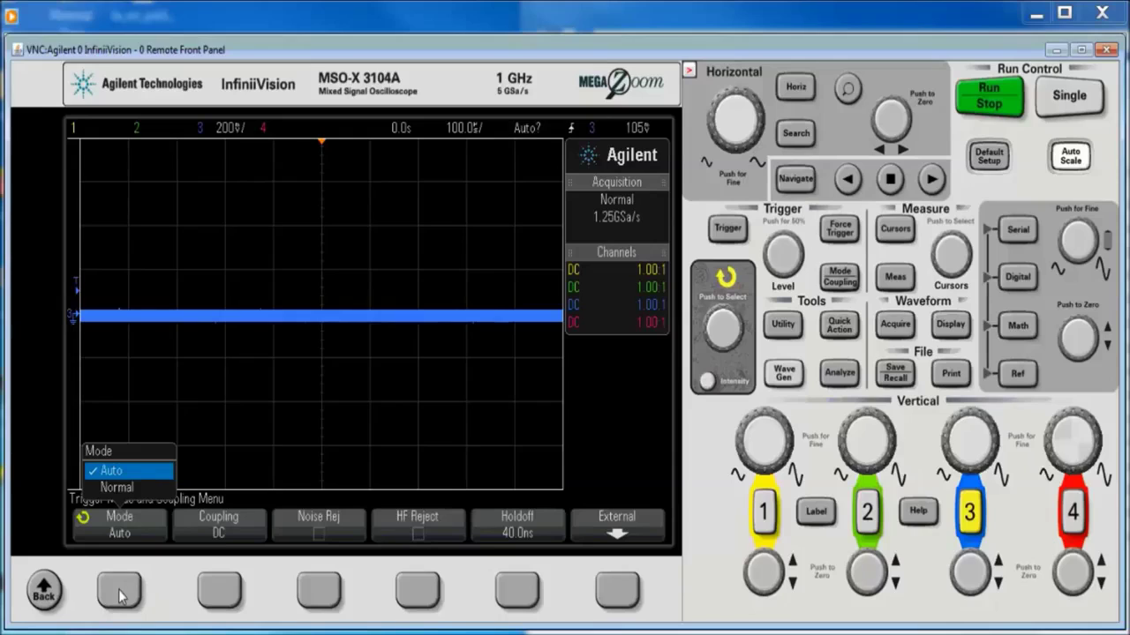
{"action": "left_click", "coordinate": [120, 595]}
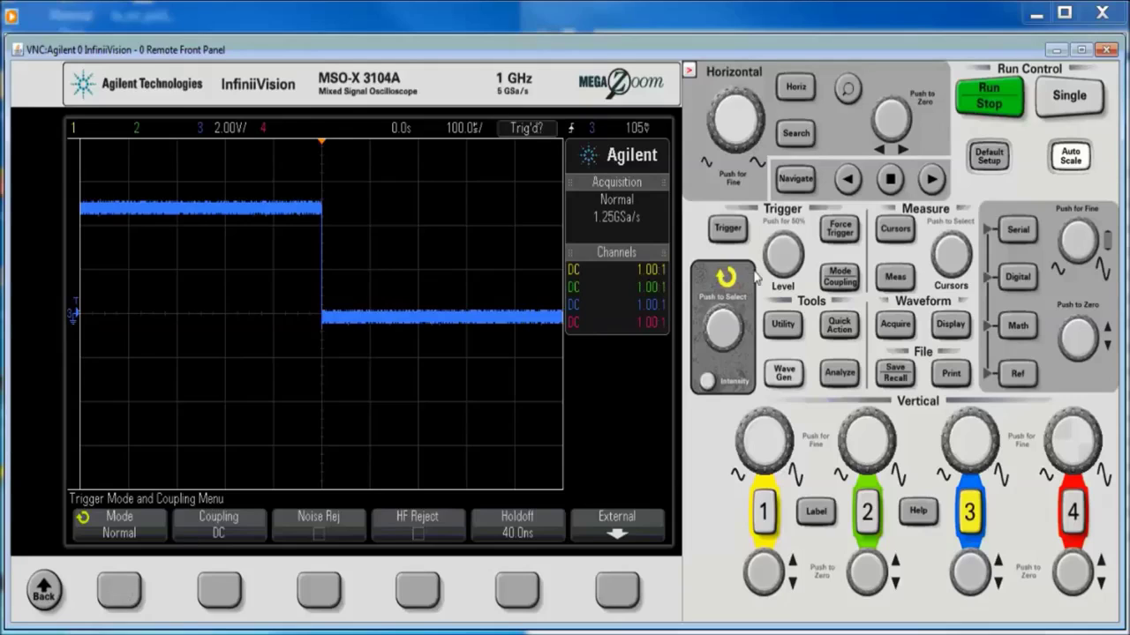
{"action": "scroll", "coordinate": [756, 279], "scroll_direction": "up", "scroll_amount": 2}
{"action": "scroll", "coordinate": [757, 279], "scroll_direction": "up", "scroll_amount": 5}
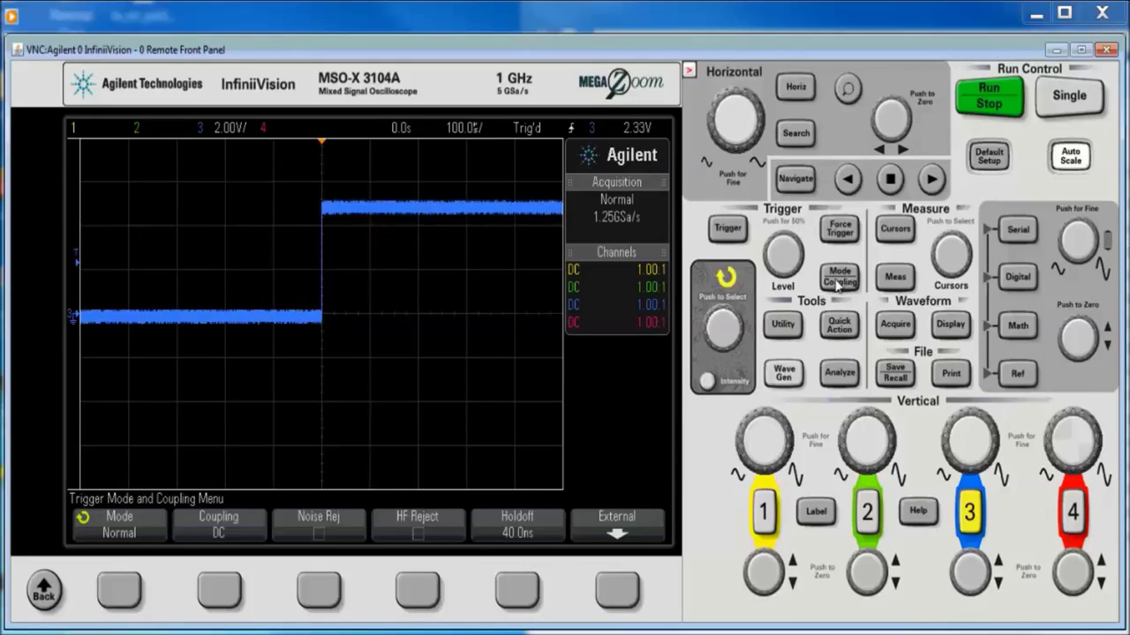
Step: Bring up acquisition settings, widen the timebase, and set channel 3 to 1 V/div
{"action": "left_click", "coordinate": [894, 325]}
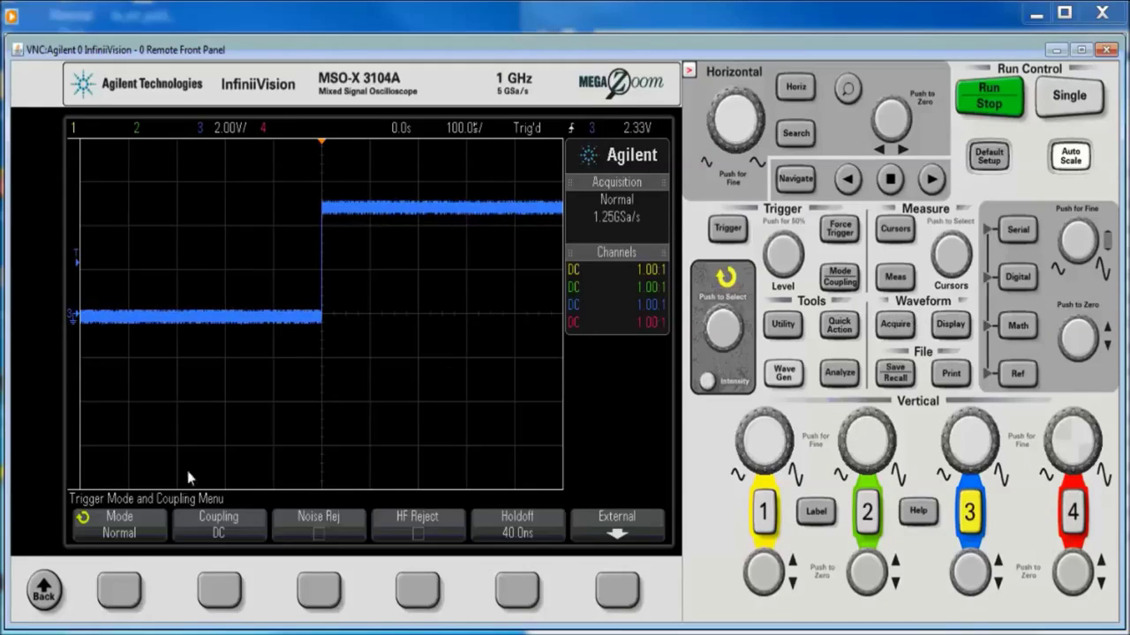
{"action": "left_click", "coordinate": [126, 592]}
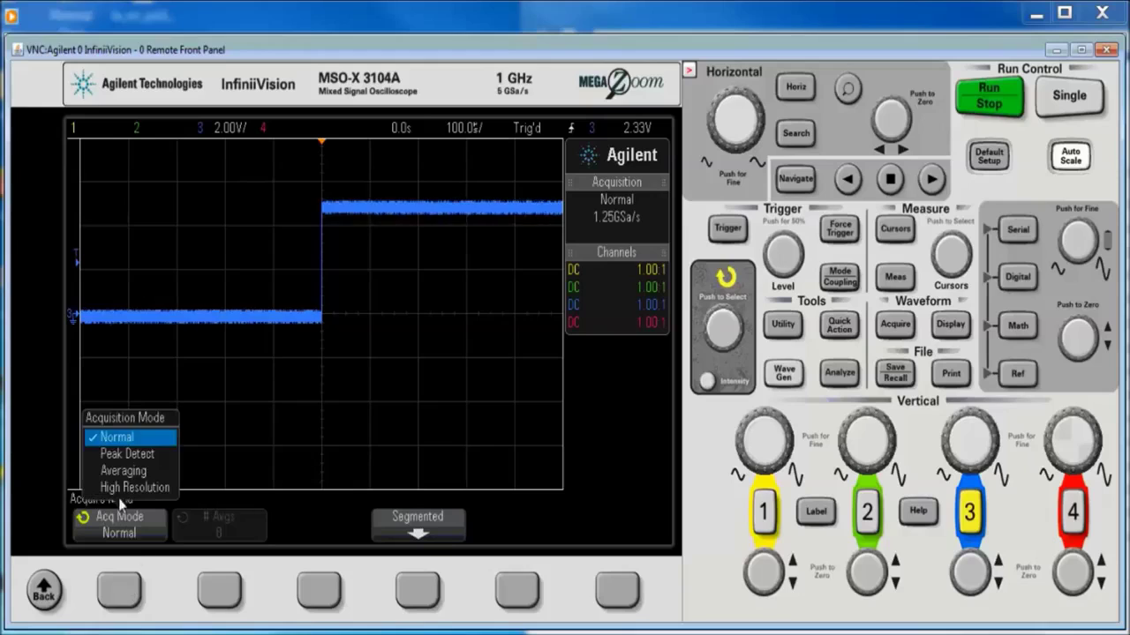
{"action": "left_click", "coordinate": [707, 166]}
{"action": "left_click", "coordinate": [708, 166]}
{"action": "left_click", "coordinate": [708, 166]}
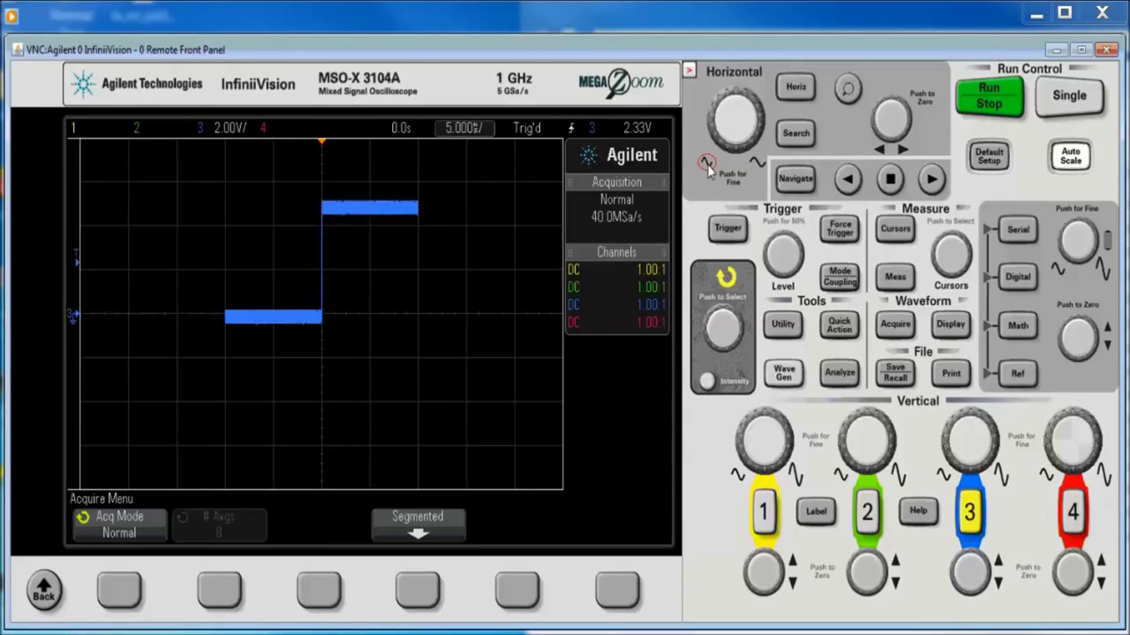
{"action": "left_click", "coordinate": [707, 166]}
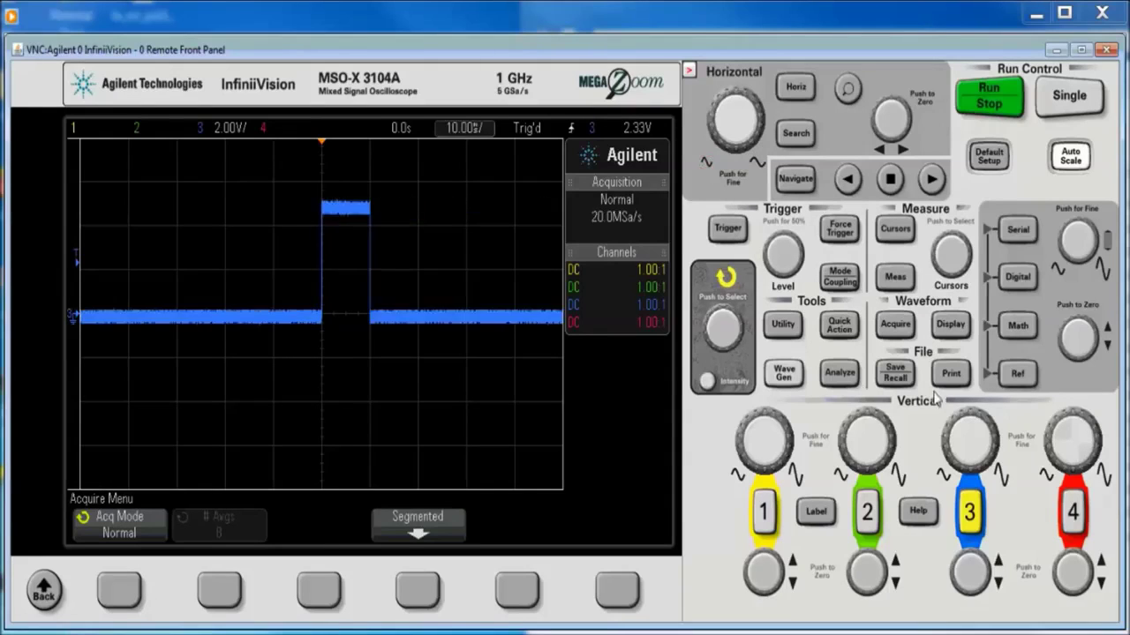
{"action": "left_click", "coordinate": [974, 429]}
{"action": "scroll", "coordinate": [974, 429], "scroll_direction": "up", "scroll_amount": 5}
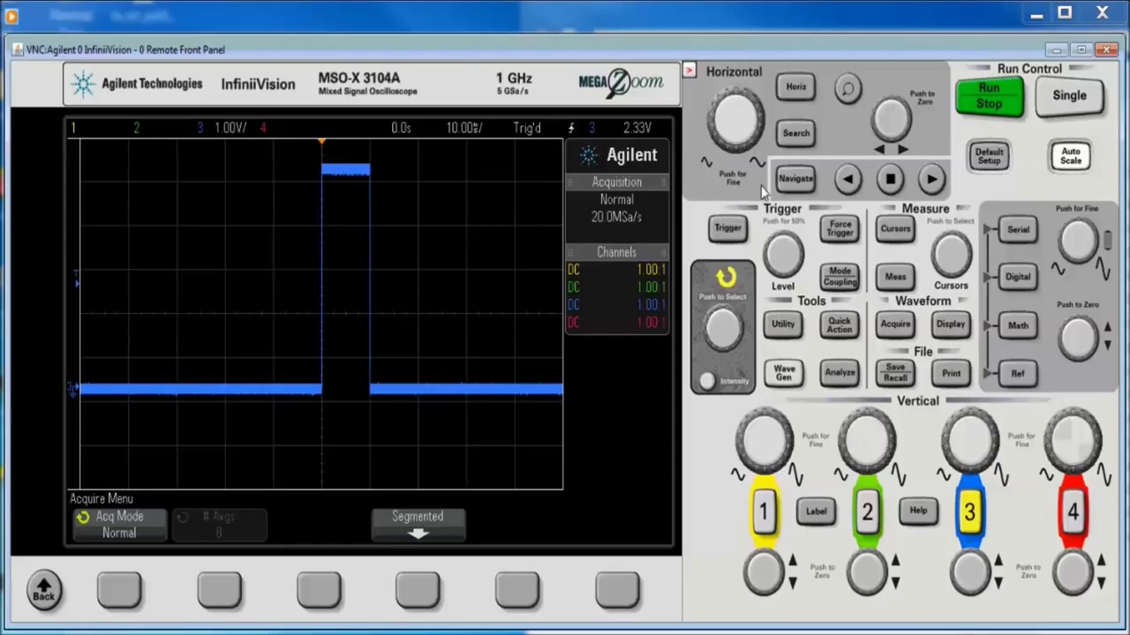
Step: Slow the horizontal timebase down to 1 s/div
{"action": "left_click", "coordinate": [706, 163]}
{"action": "left_click", "coordinate": [705, 163]}
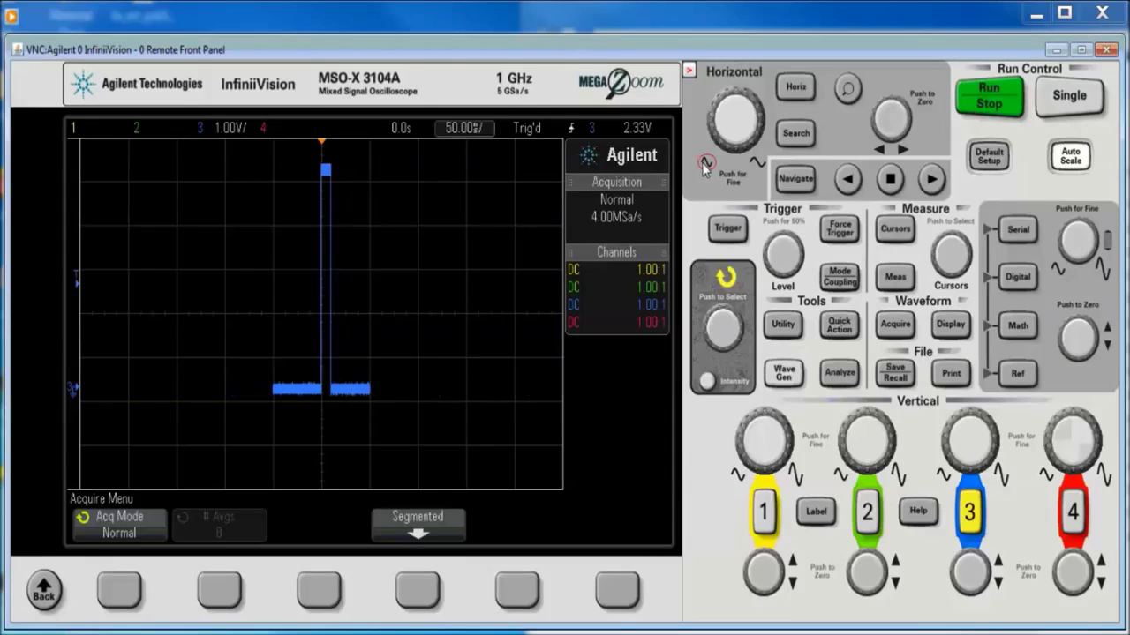
{"action": "left_click", "coordinate": [705, 163]}
{"action": "left_click", "coordinate": [705, 164]}
{"action": "left_click", "coordinate": [705, 163]}
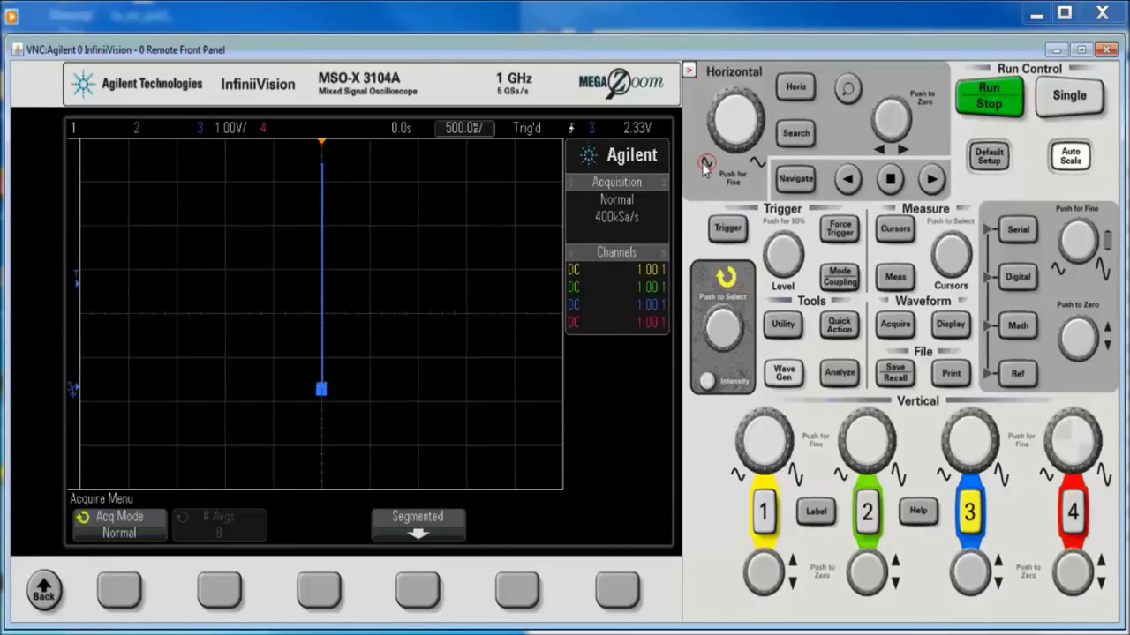
{"action": "left_click", "coordinate": [705, 164]}
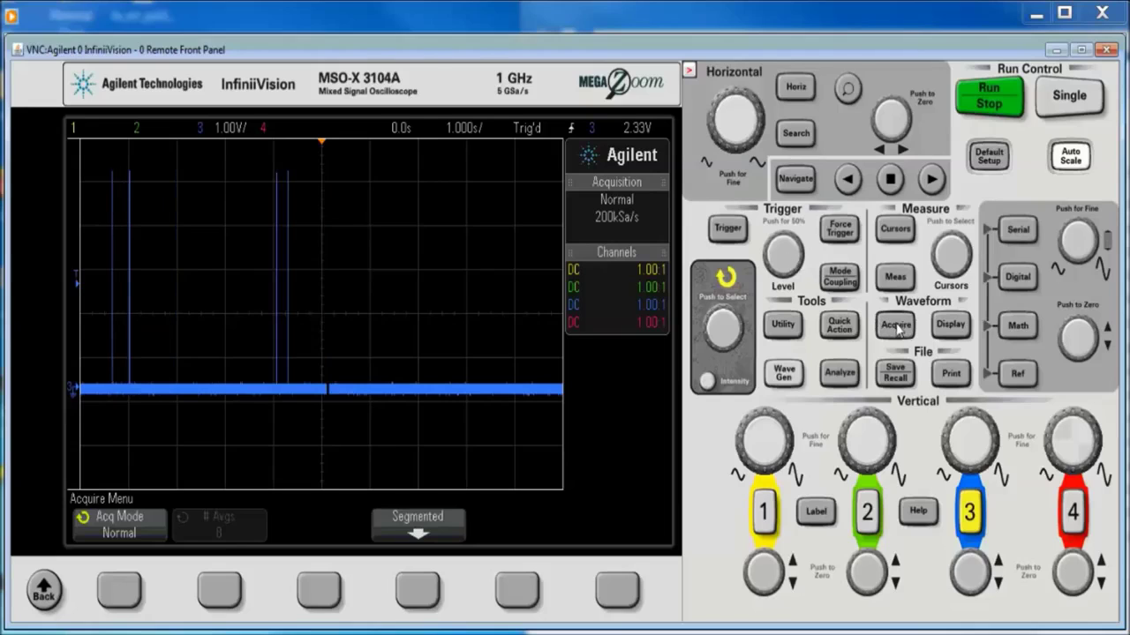
Step: Change the acquisition mode to Peak Detect, revealing many more spikes at 50.0 kSa/s
{"action": "left_click", "coordinate": [121, 593]}
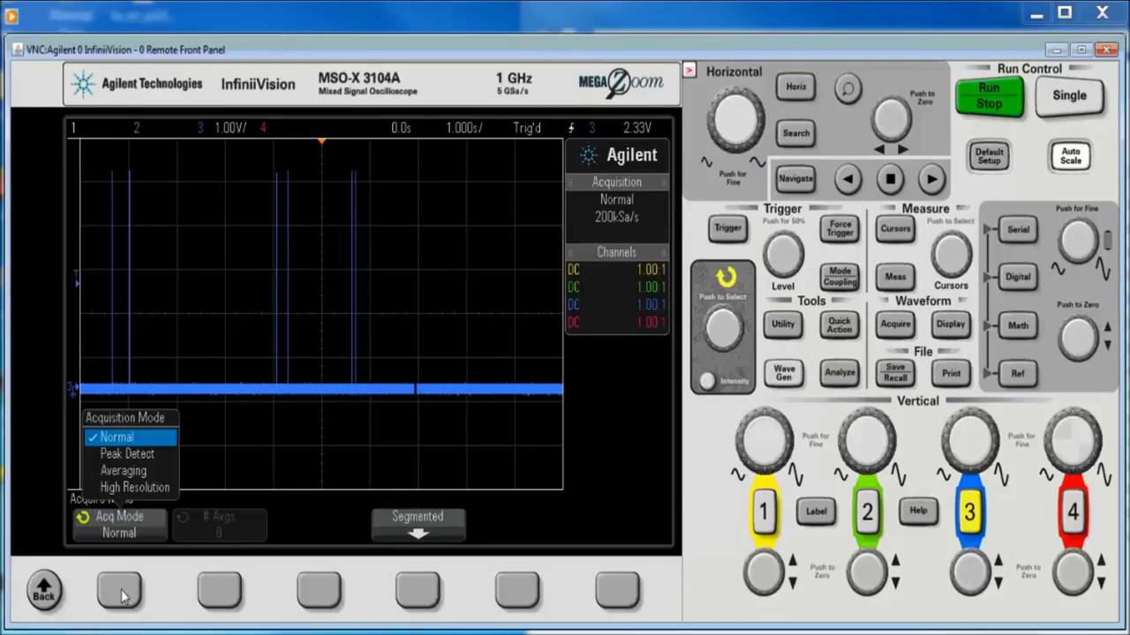
{"action": "left_click", "coordinate": [121, 593]}
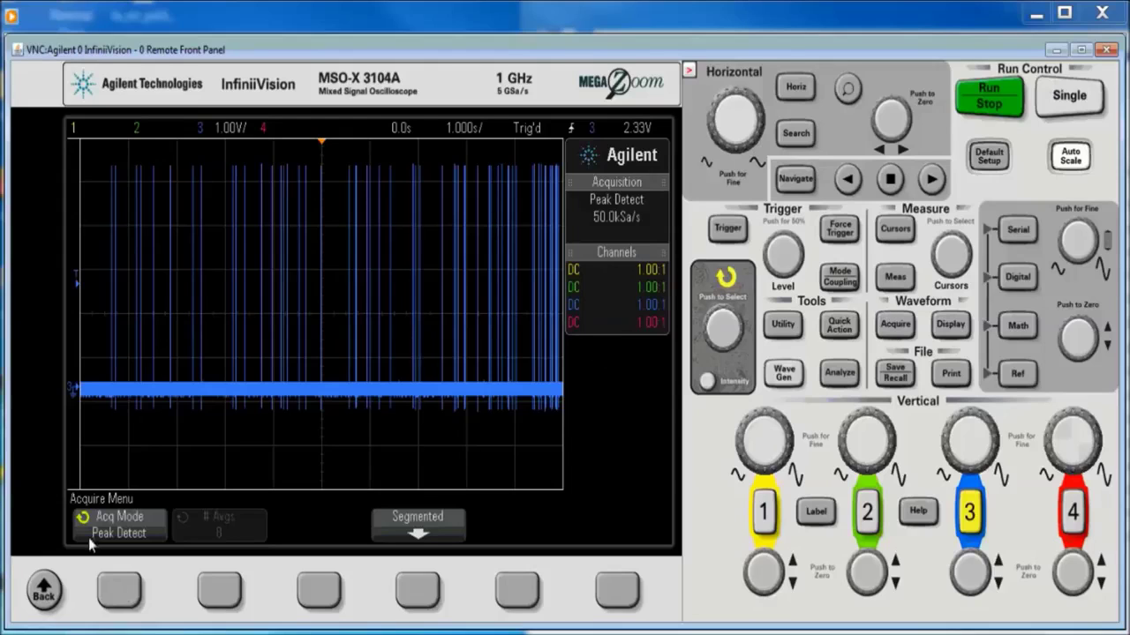
{"action": "left_click", "coordinate": [120, 592]}
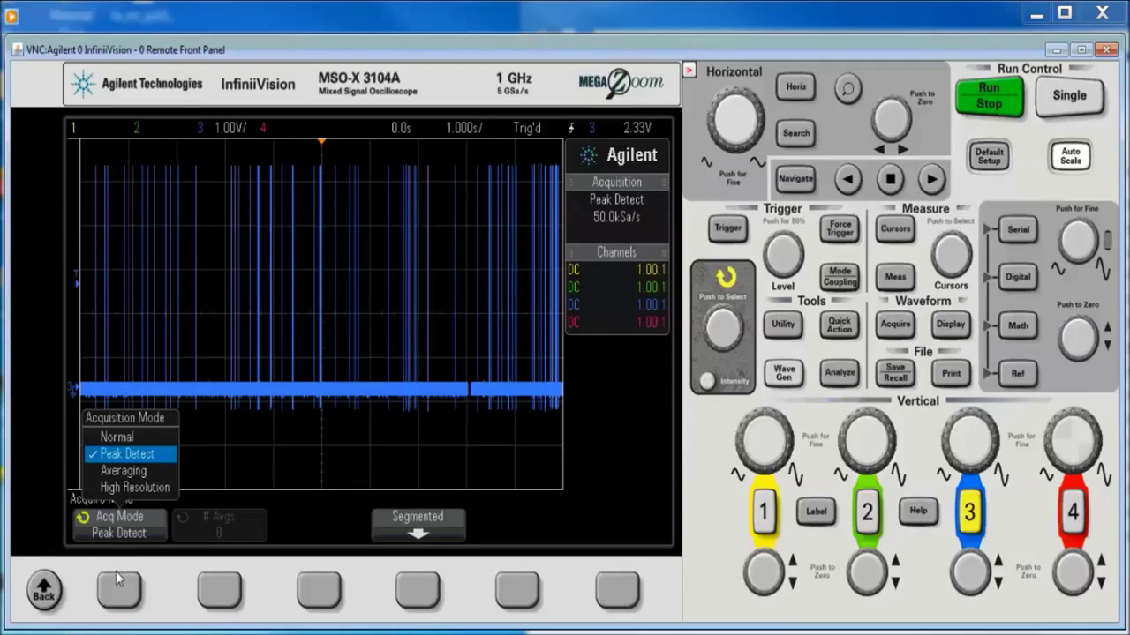
{"action": "scroll", "coordinate": [115, 571], "scroll_direction": "up", "scroll_amount": 1}
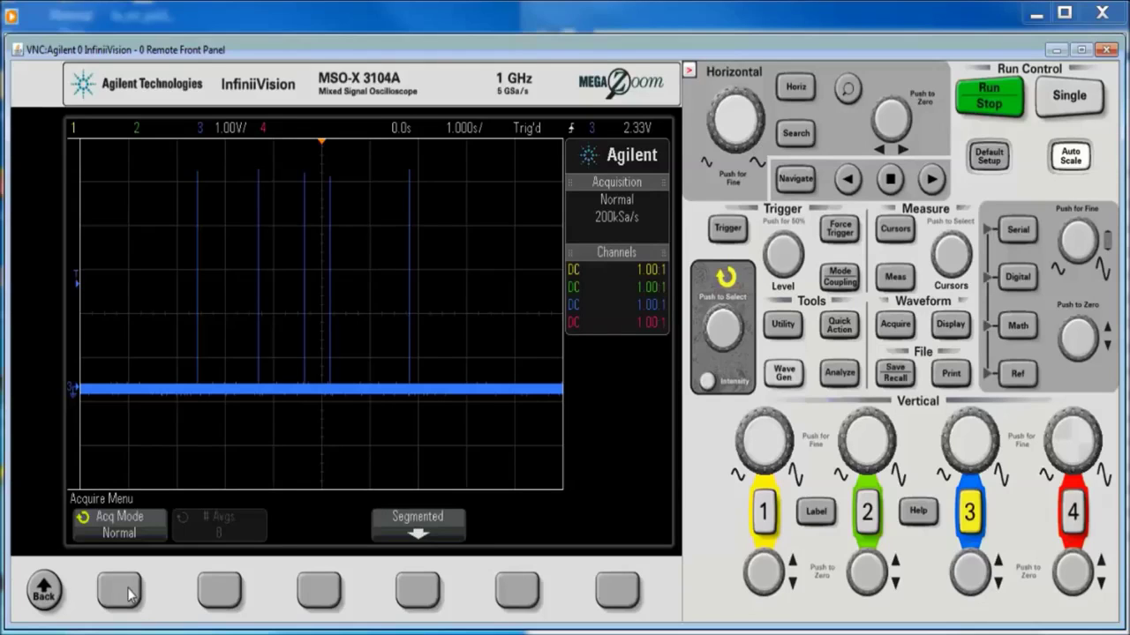
{"action": "left_click", "coordinate": [120, 591]}
{"action": "left_click", "coordinate": [122, 591]}
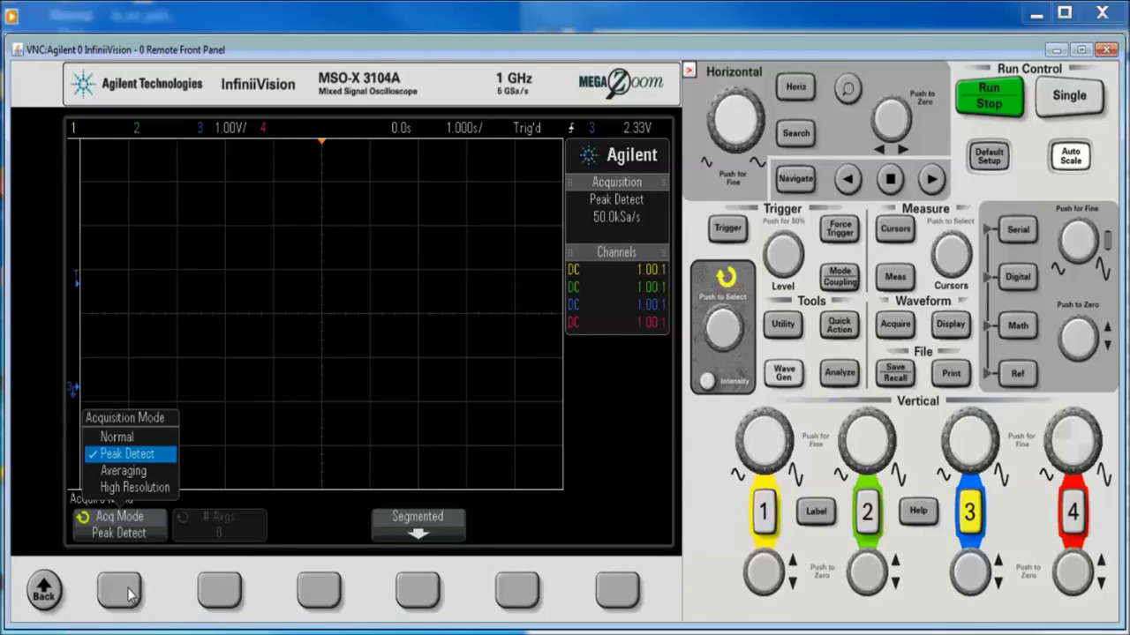